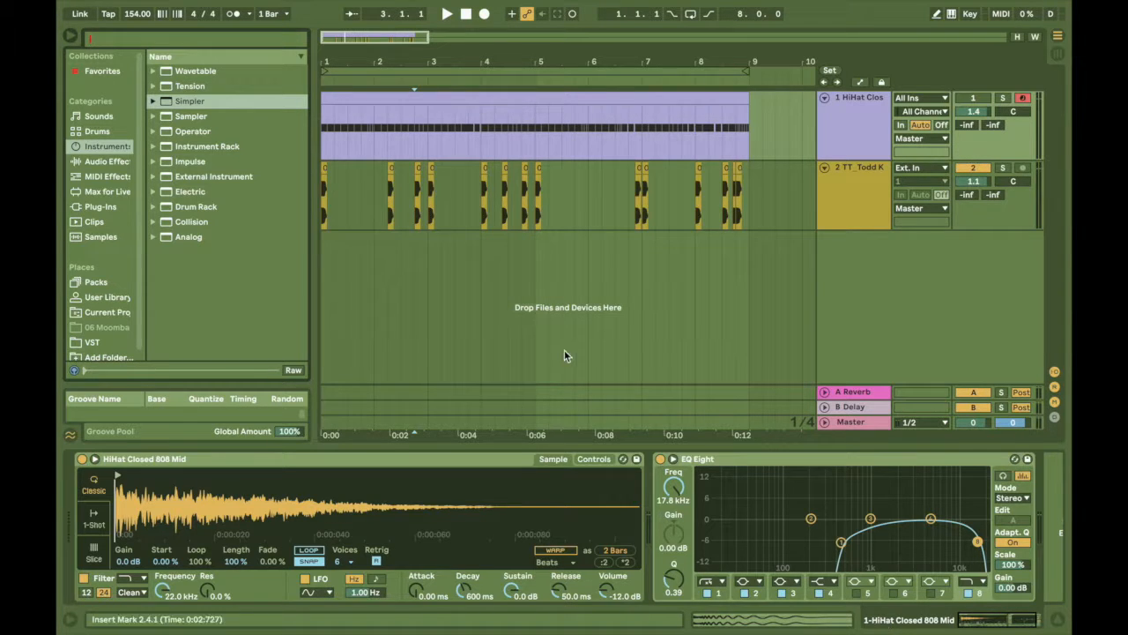
Search the sample library for "hi hat 808"
{"action": "left_click", "coordinate": [92, 240]}
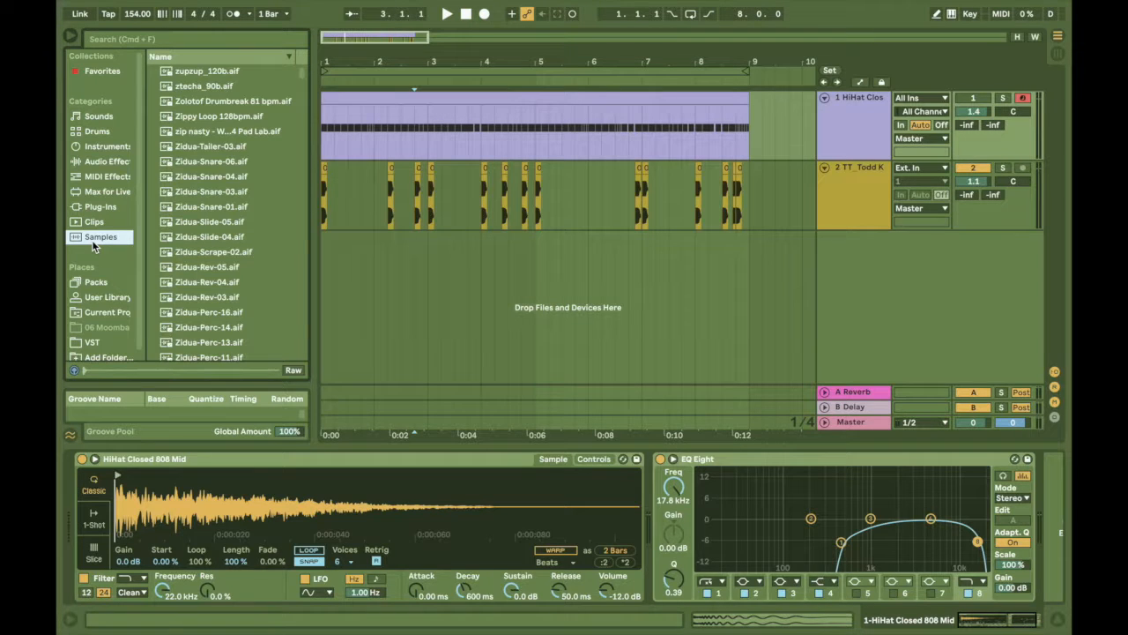
{"action": "key", "text": "super+f"}
{"action": "type", "text": "hi hat 808"}
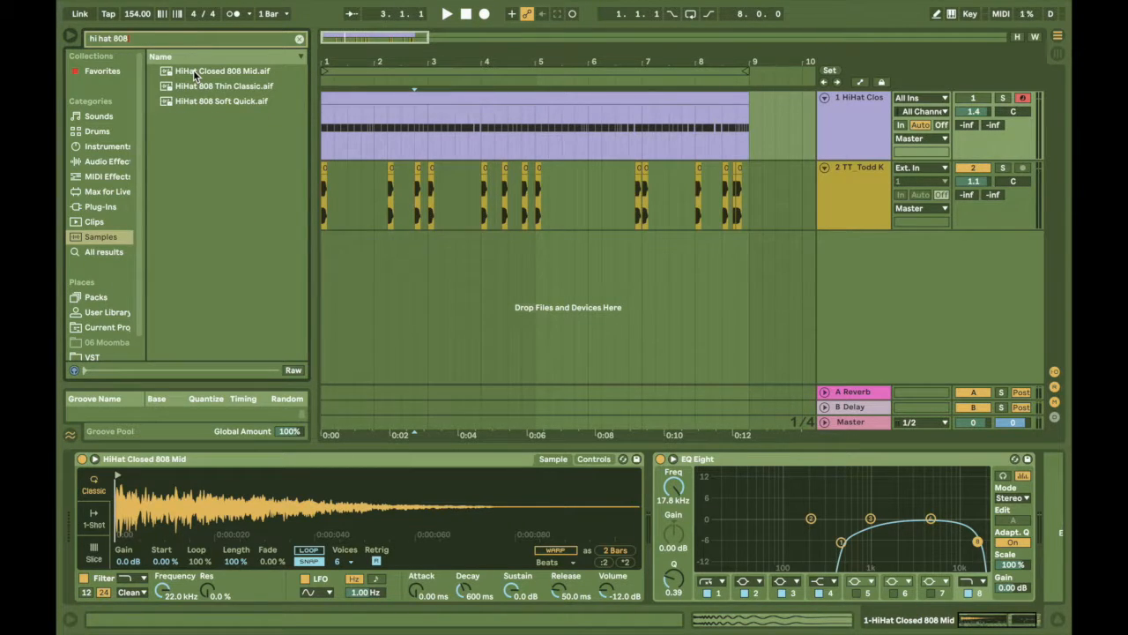
{"action": "left_click", "coordinate": [768, 421]}
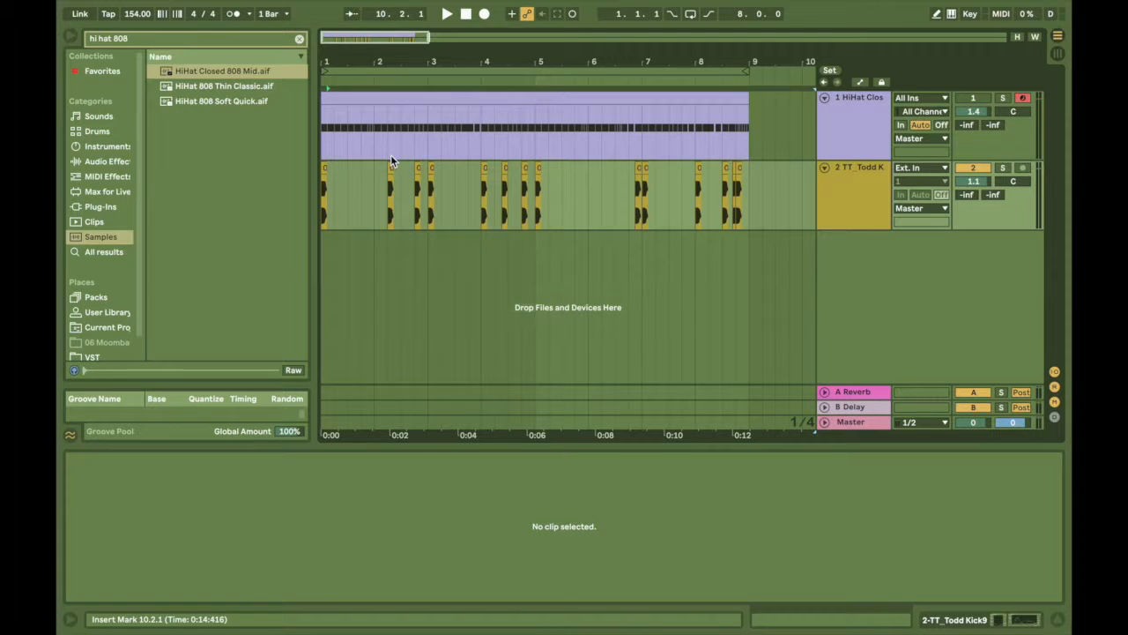
Insert a new MIDI track below the HiHat Closed track and rename it Hat
{"action": "left_click", "coordinate": [851, 111]}
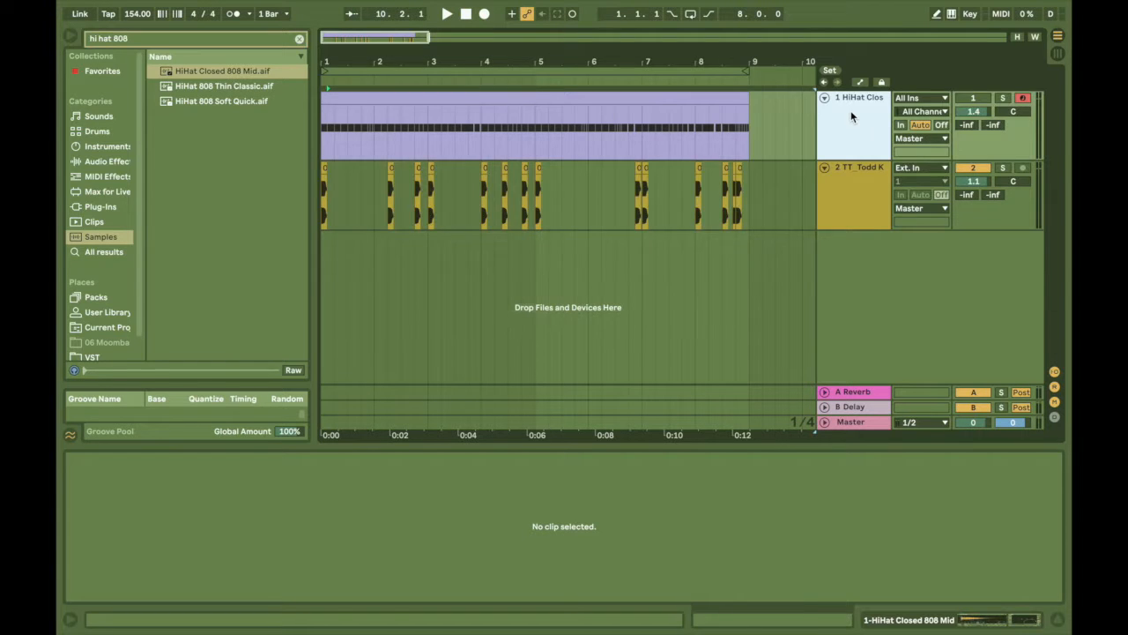
{"action": "key", "text": "ctrl+shift+t"}
{"action": "left_click", "coordinate": [847, 170]}
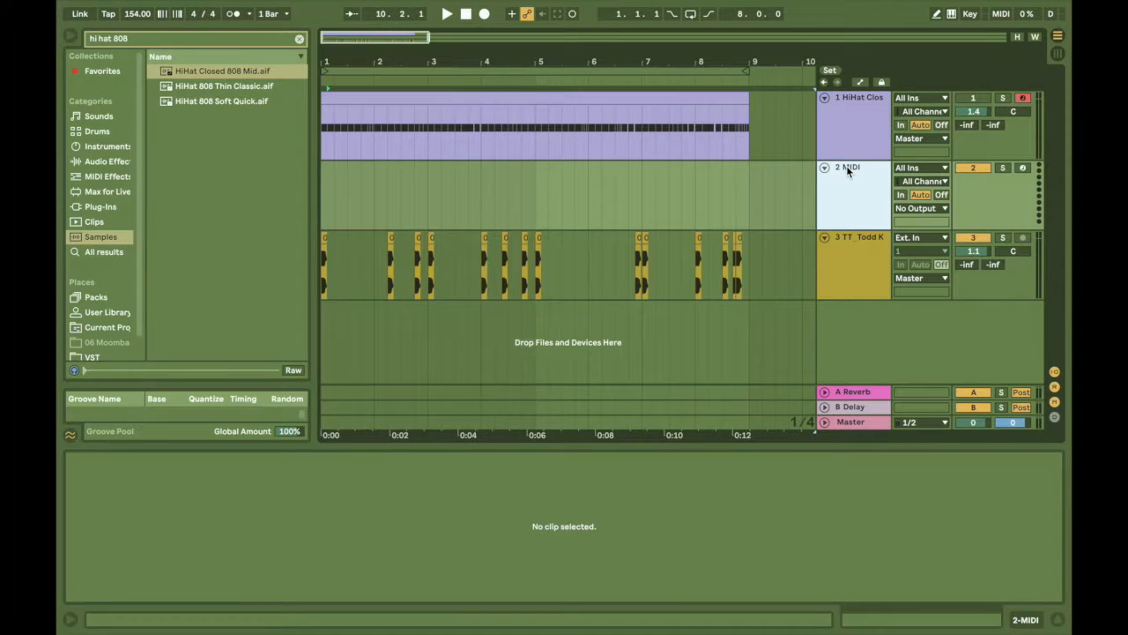
{"action": "left_click", "coordinate": [847, 170]}
{"action": "double_click", "coordinate": [847, 168]}
{"action": "type", "text": "Hat"}
{"action": "key", "text": "Return"}
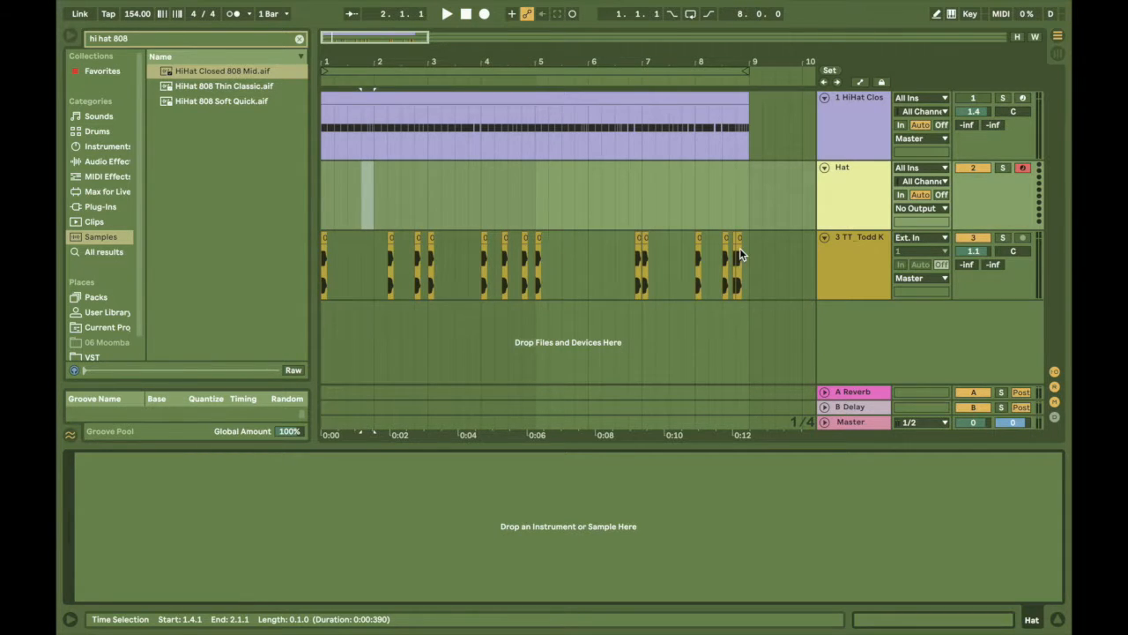
Load an empty Simpler instrument onto the Hat track
{"action": "left_click", "coordinate": [861, 202]}
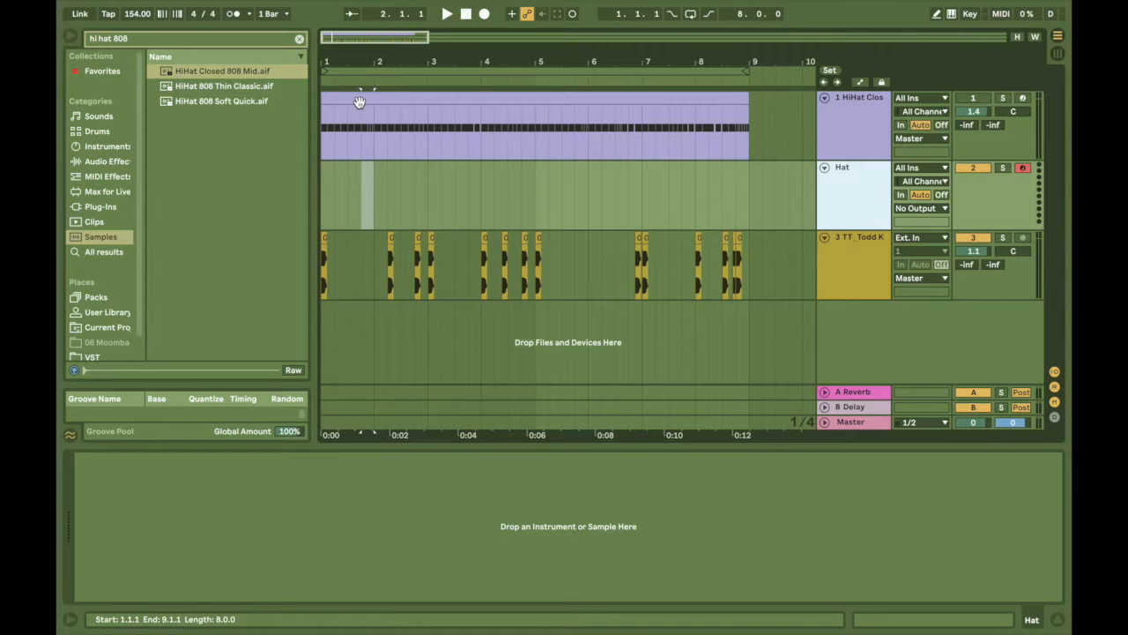
{"action": "left_click", "coordinate": [99, 149]}
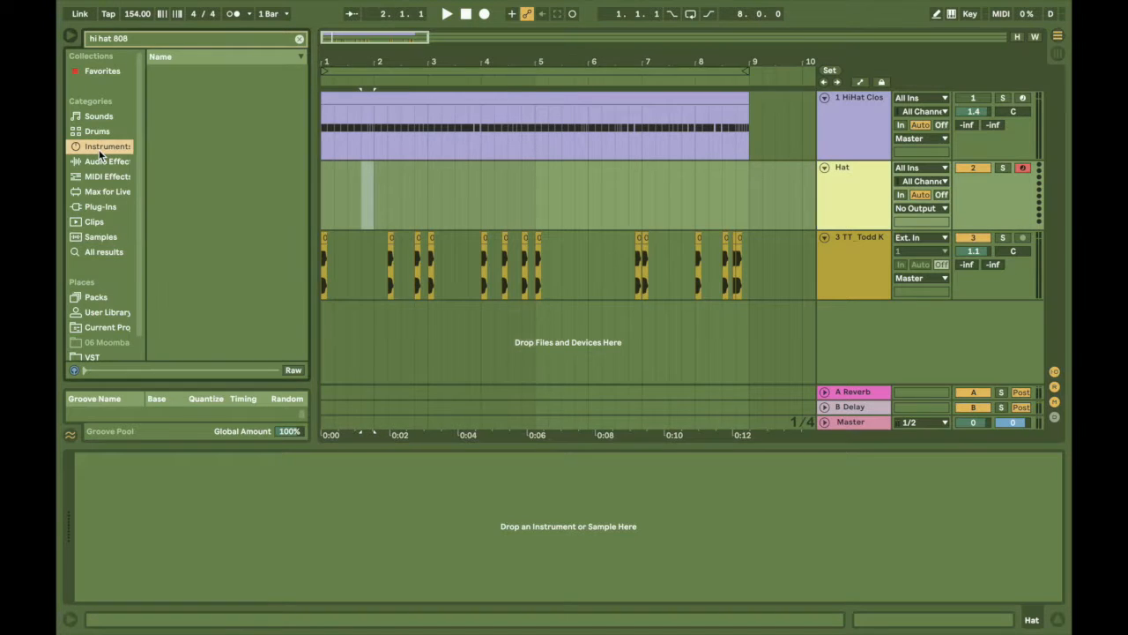
{"action": "left_click", "coordinate": [299, 39]}
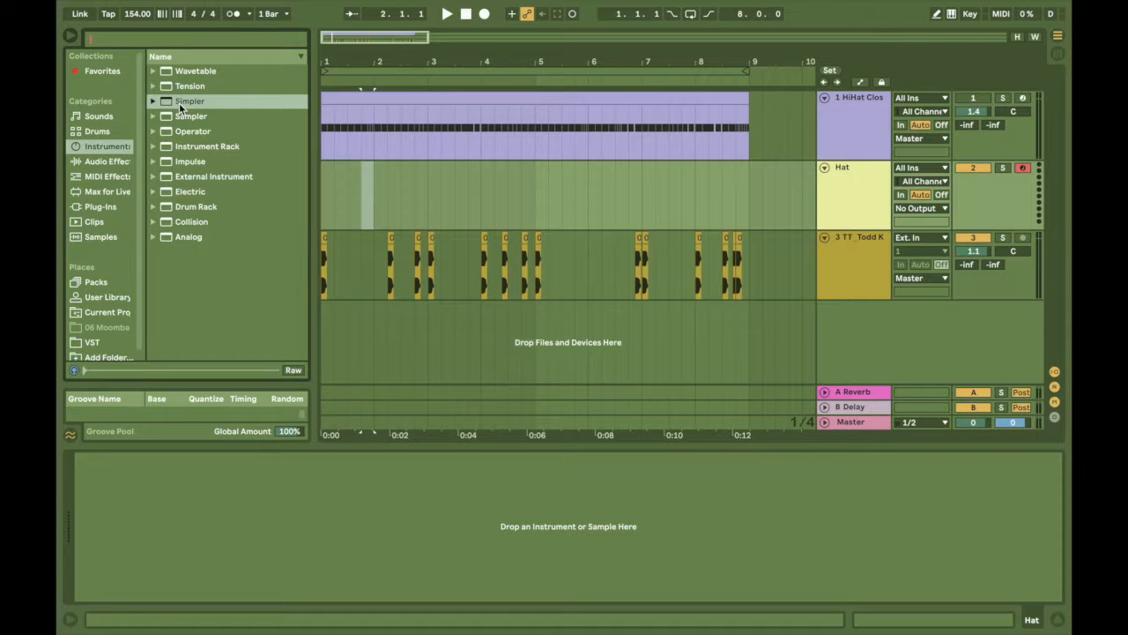
{"action": "left_click_drag", "start_coordinate": [179, 102], "coordinate": [319, 504]}
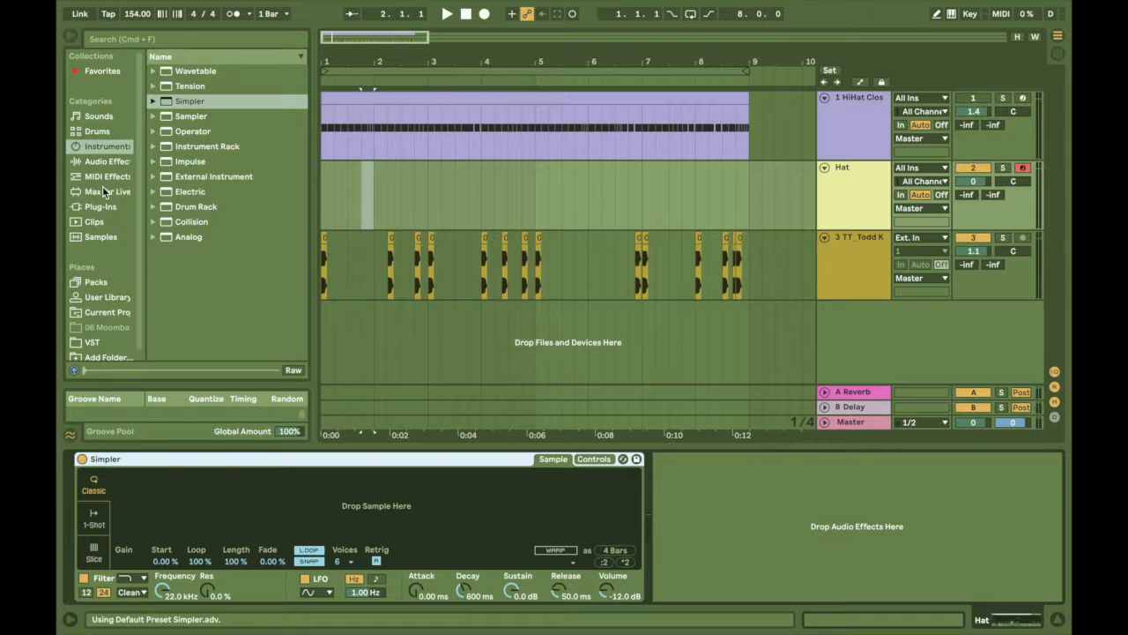
Search the samples for "hi hat 808" and load HiHat Closed 808 Mid.aif into the Hat track's Simpler
{"action": "left_click", "coordinate": [99, 237]}
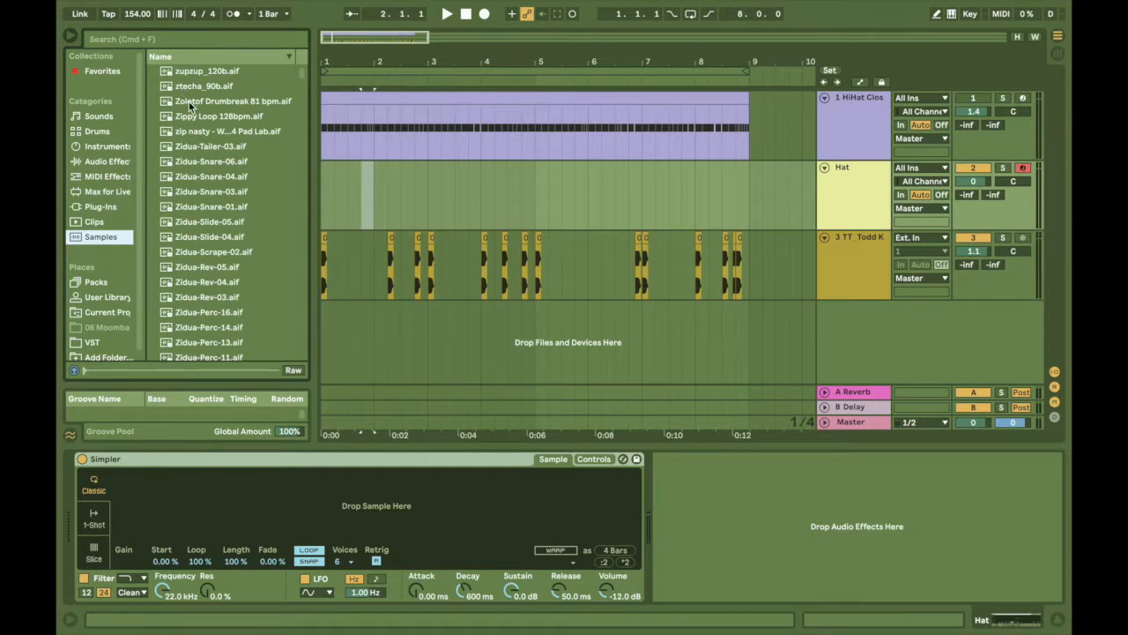
{"action": "left_click", "coordinate": [167, 41]}
{"action": "type", "text": "hi"}
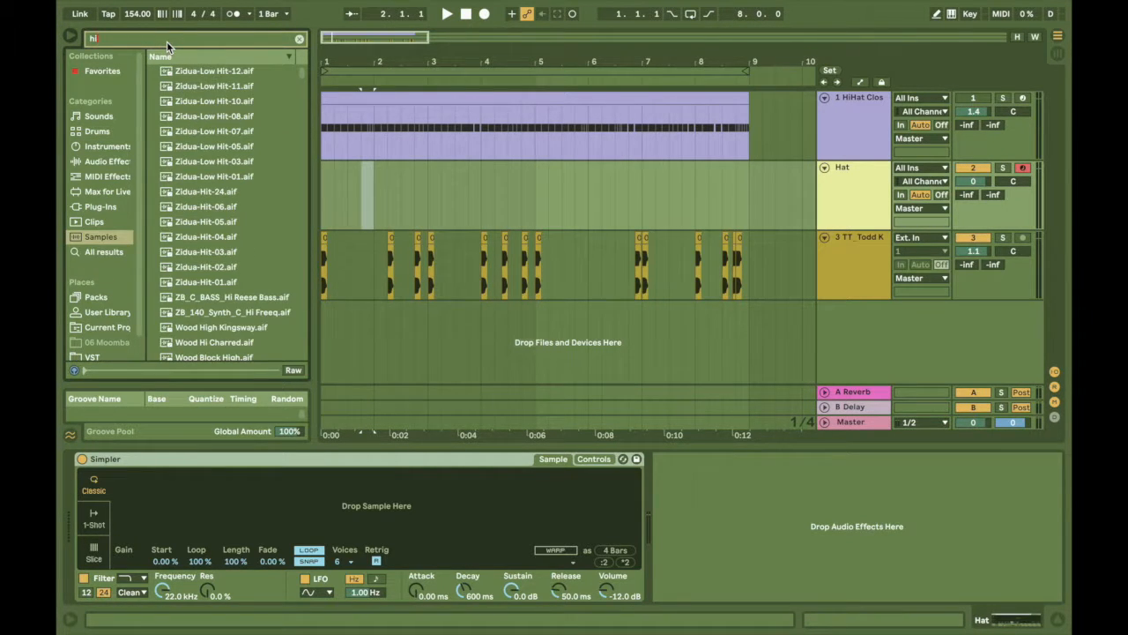
{"action": "type", "text": " hat 808"}
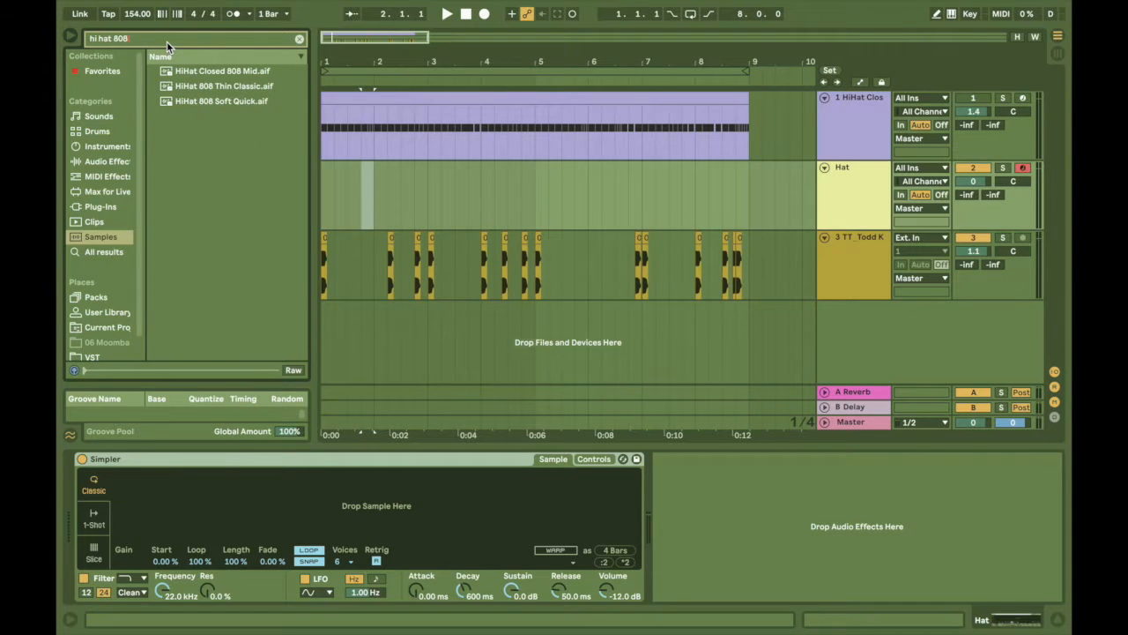
{"action": "left_click_drag", "start_coordinate": [246, 69], "coordinate": [417, 539]}
Move the sample's end marker in Simpler to just after the hi-hat's decay
{"action": "left_click_drag", "start_coordinate": [635, 474], "coordinate": [168, 485]}
{"action": "scroll", "coordinate": [219, 480], "scroll_direction": "up", "scroll_amount": 5}
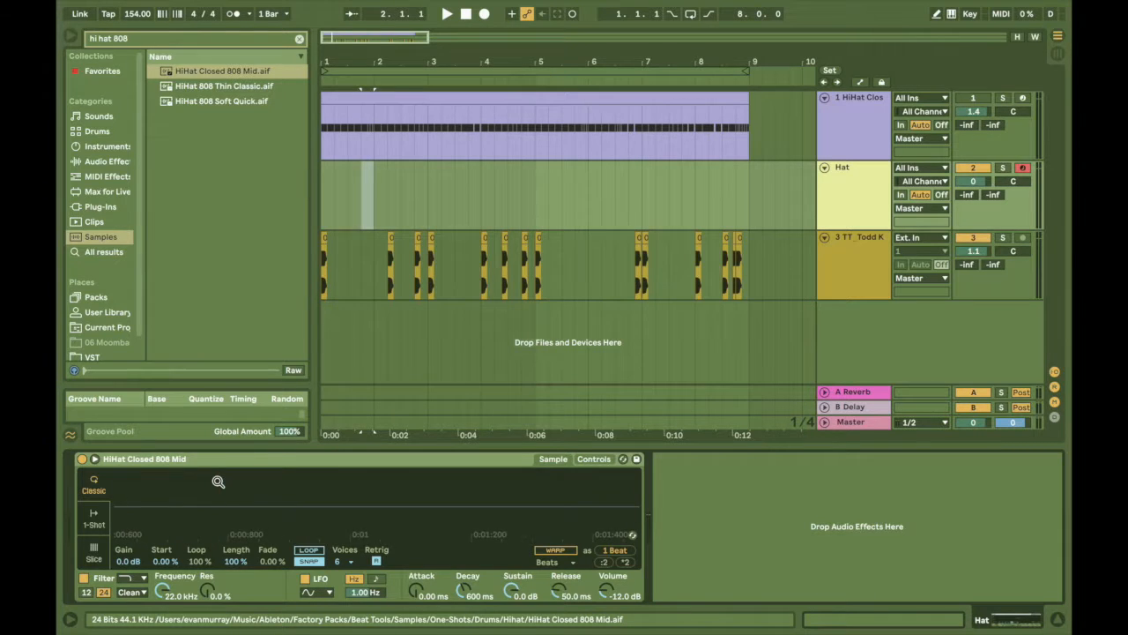
{"action": "mouse_move", "coordinate": [370, 476]}
{"action": "left_mouse_down"}
{"action": "mouse_move", "coordinate": [164, 476]}
{"action": "mouse_move", "coordinate": [175, 476]}
{"action": "left_mouse_up"}
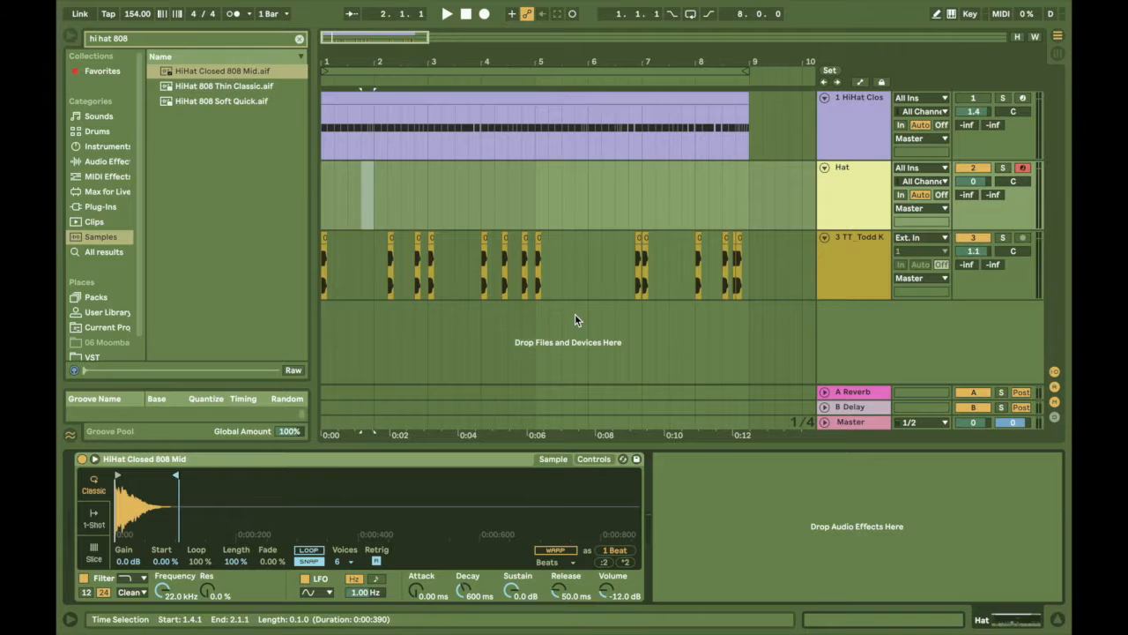
Create a one-beat MIDI clip on the Hat track and move it to the start of bar 1
{"action": "double_click", "coordinate": [335, 190]}
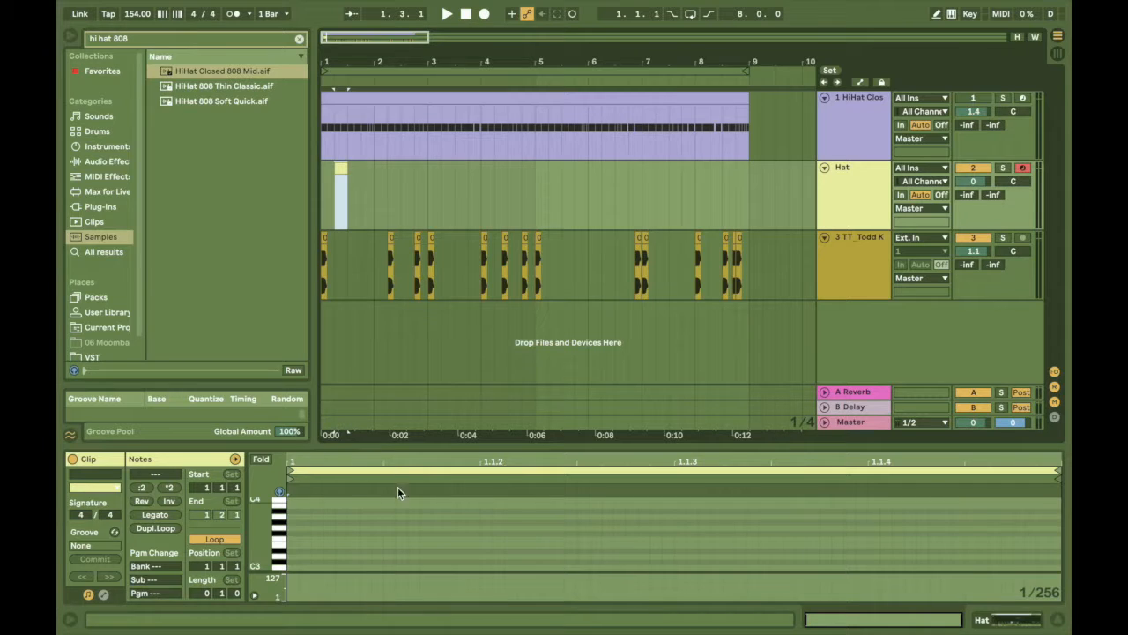
{"action": "left_click_drag", "start_coordinate": [336, 448], "coordinate": [316, 349]}
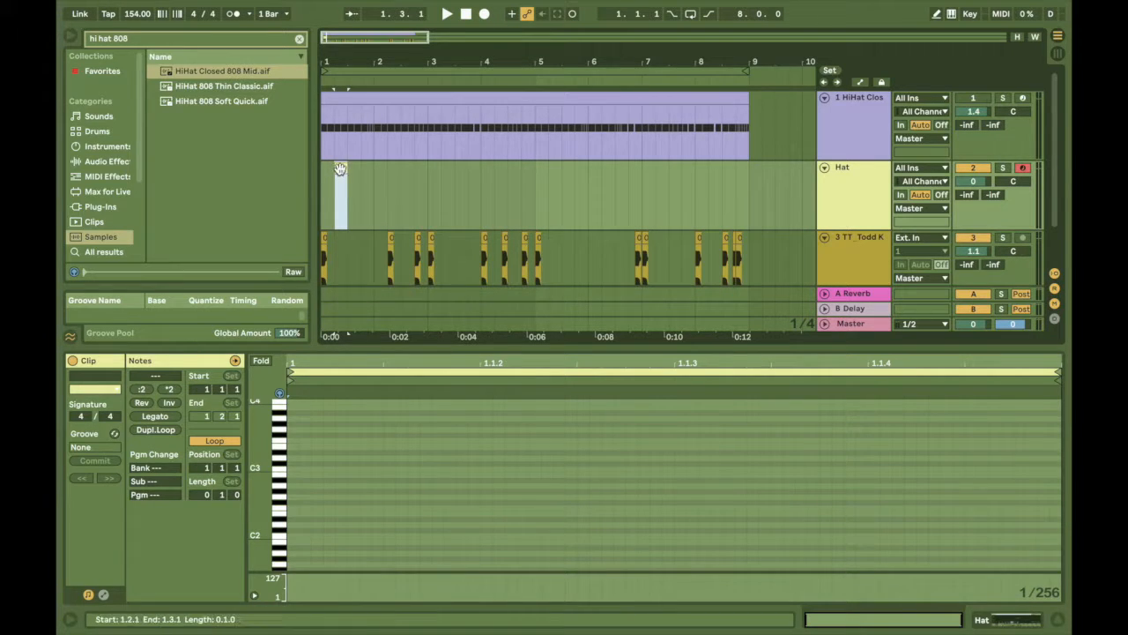
{"action": "left_click", "coordinate": [325, 172]}
{"action": "left_click_drag", "start_coordinate": [339, 176], "coordinate": [326, 176]}
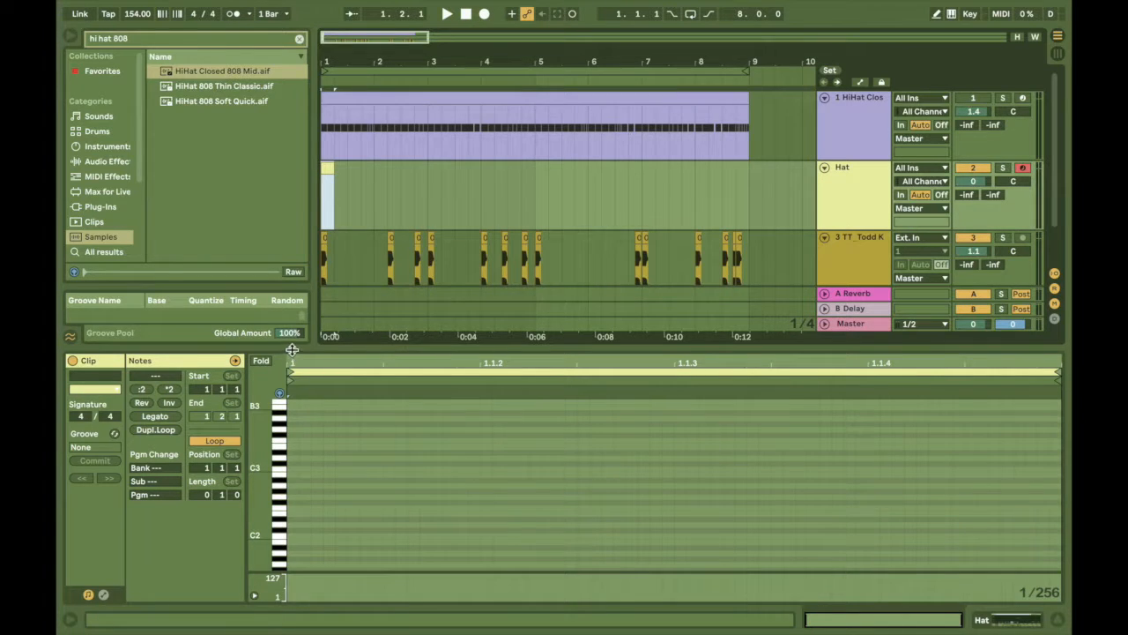
Enlarge the note editor and use its note preview to audition a piano key
{"action": "left_click_drag", "start_coordinate": [294, 348], "coordinate": [294, 211]}
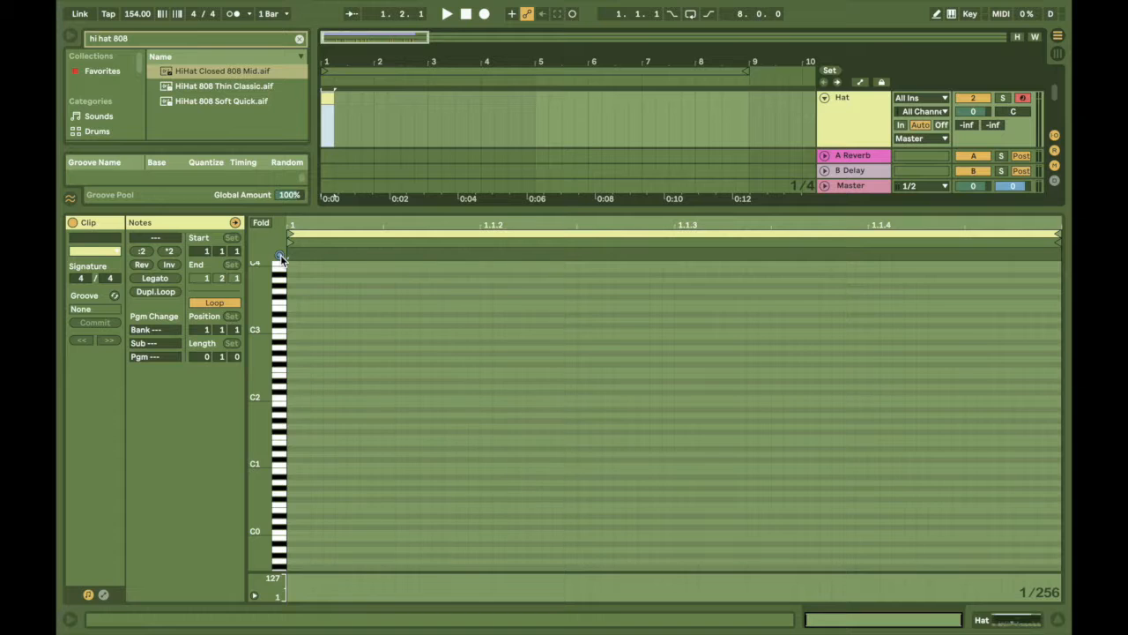
{"action": "left_click", "coordinate": [280, 256]}
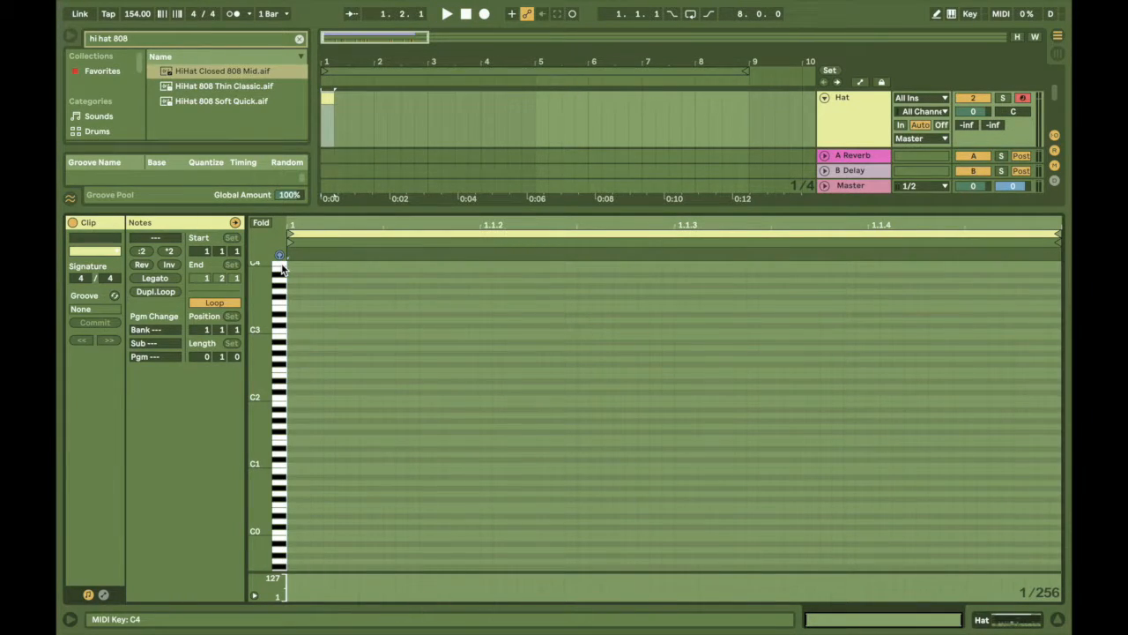
{"action": "left_click", "coordinate": [281, 300]}
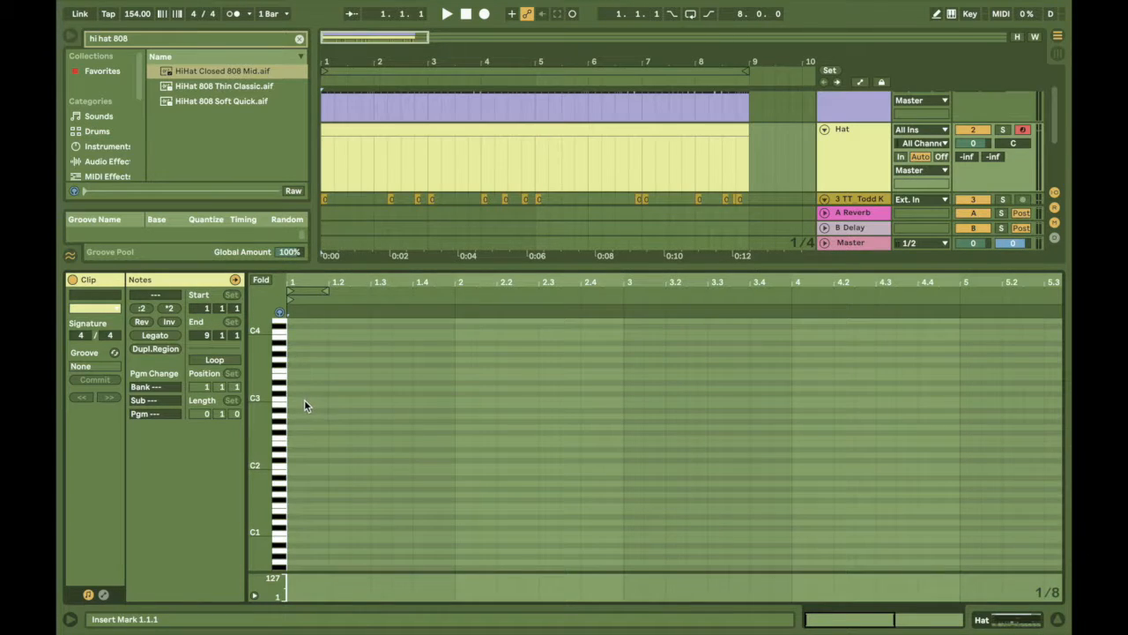
Enter consecutive eighth notes on C3 at the beginning of the Hat clip, using the 1/8 grid
{"action": "right_click", "coordinate": [305, 404]}
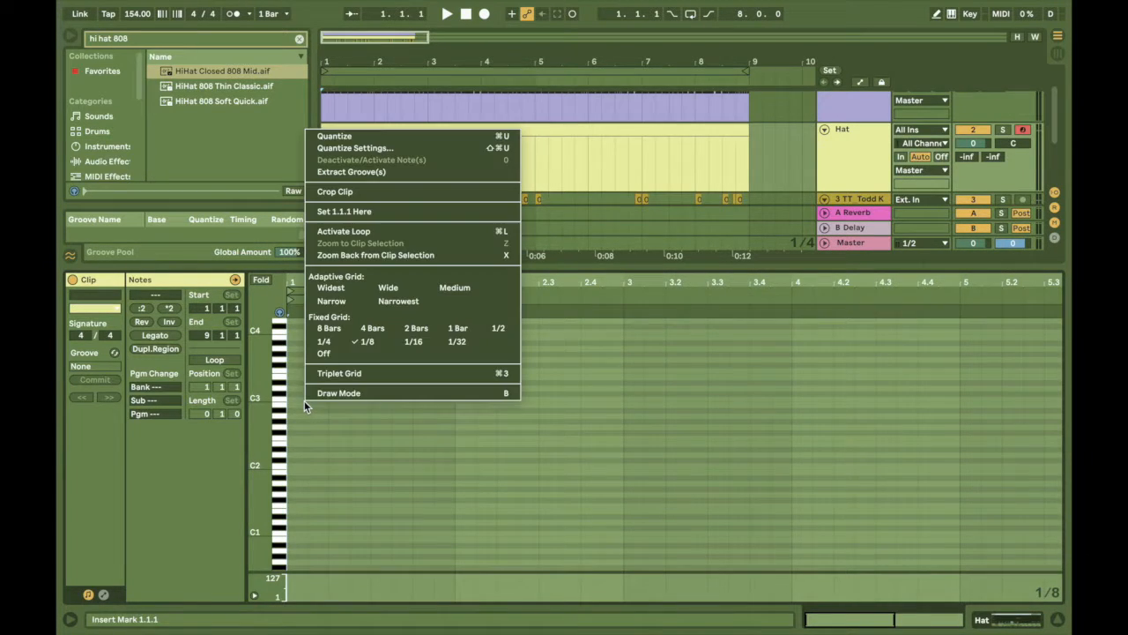
{"action": "left_click", "coordinate": [328, 440]}
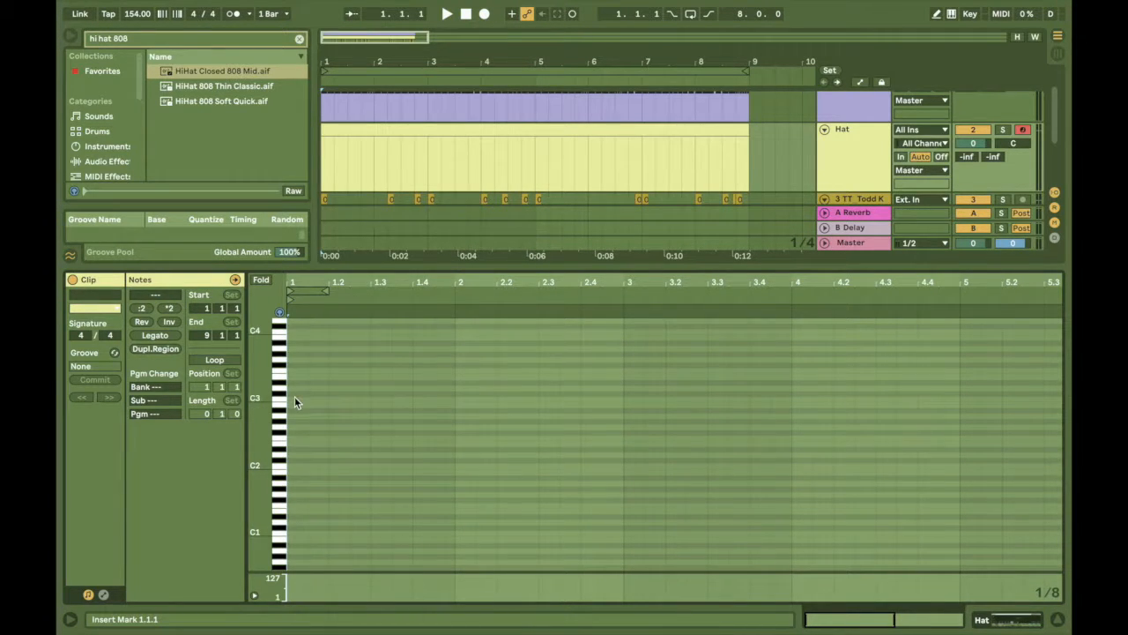
{"action": "left_click", "coordinate": [319, 400]}
{"action": "left_click", "coordinate": [340, 399]}
{"action": "left_click", "coordinate": [355, 401]}
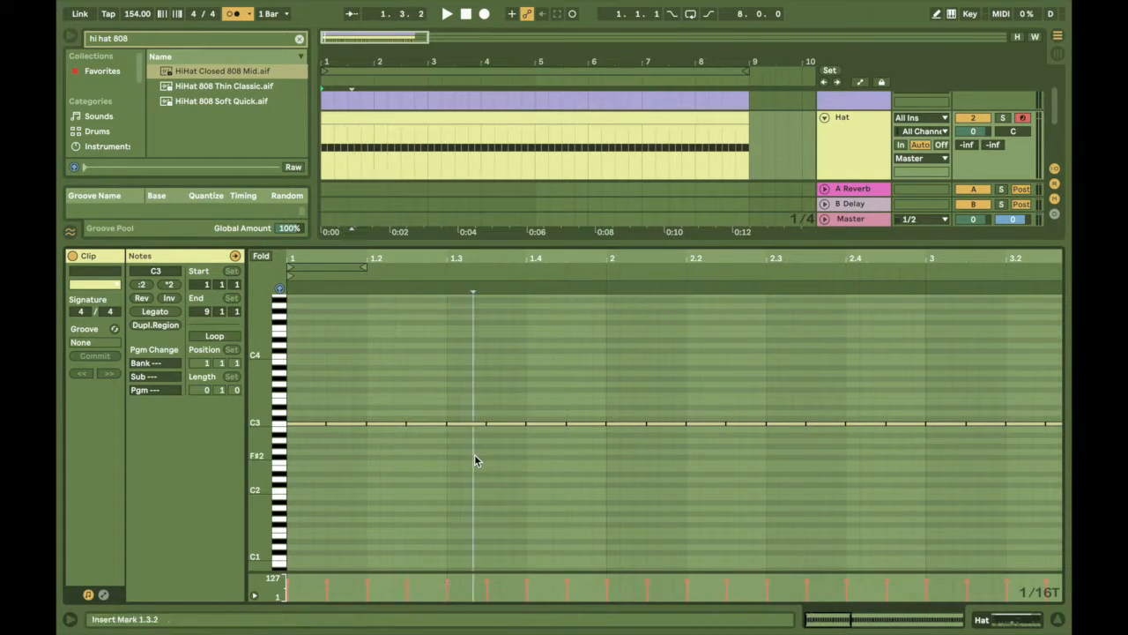
Replace the C3 eighth note at beat 1.3 with three 1/16 triplet notes and play the pattern back
{"action": "key", "text": "Delete"}
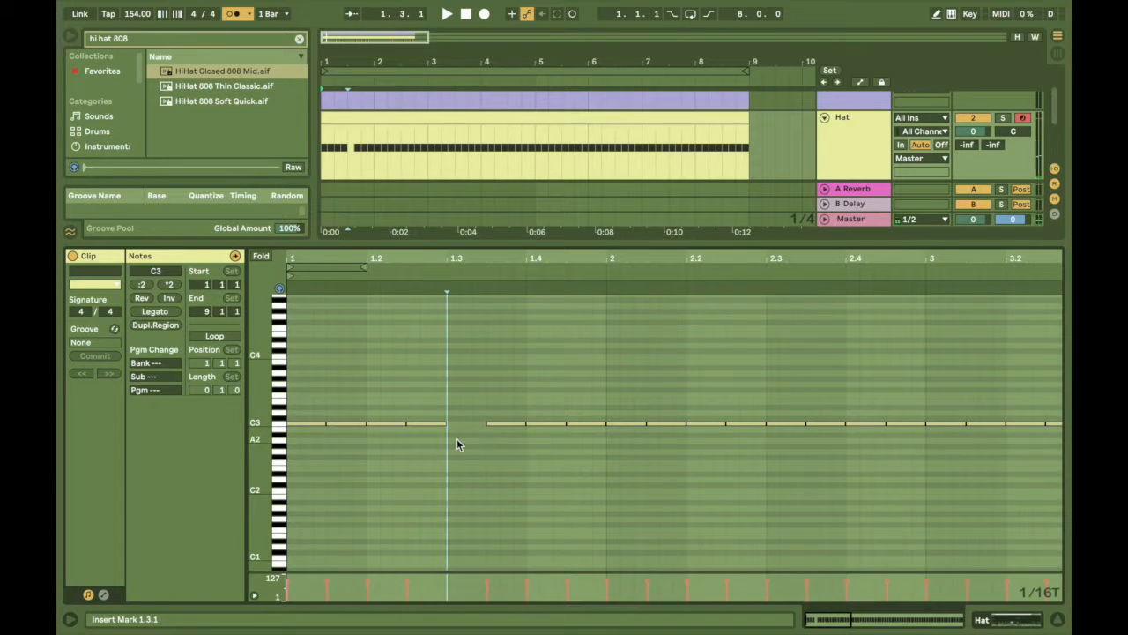
{"action": "right_click", "coordinate": [457, 438]}
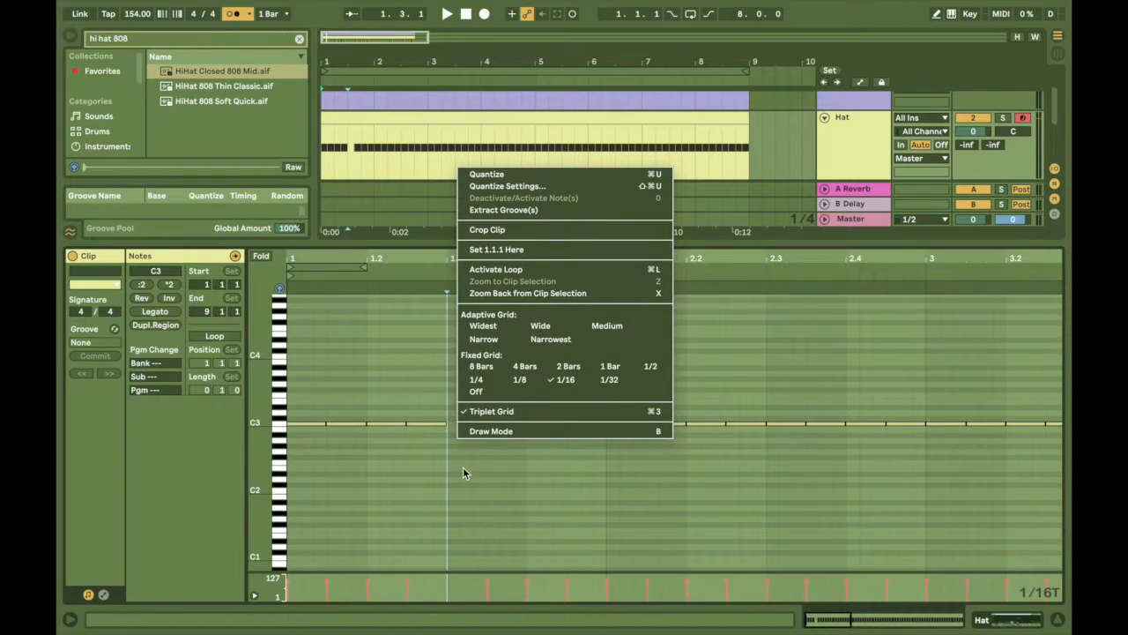
{"action": "left_click", "coordinate": [439, 477]}
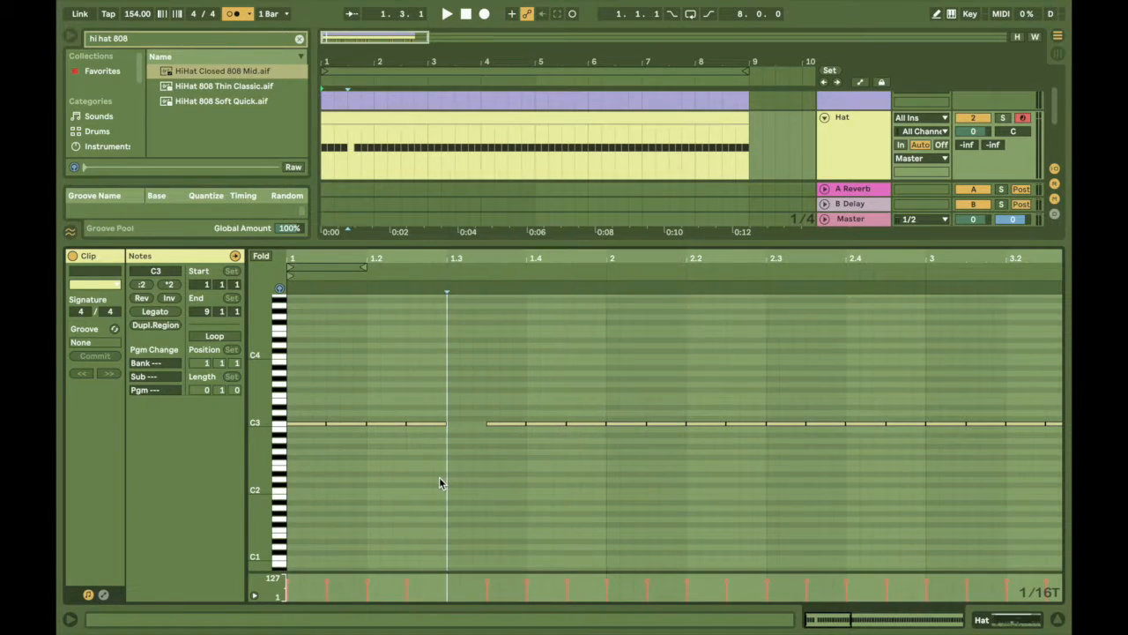
{"action": "left_click", "coordinate": [455, 430]}
{"action": "double_click", "coordinate": [463, 428]}
{"action": "left_click_drag", "start_coordinate": [463, 428], "coordinate": [478, 428]}
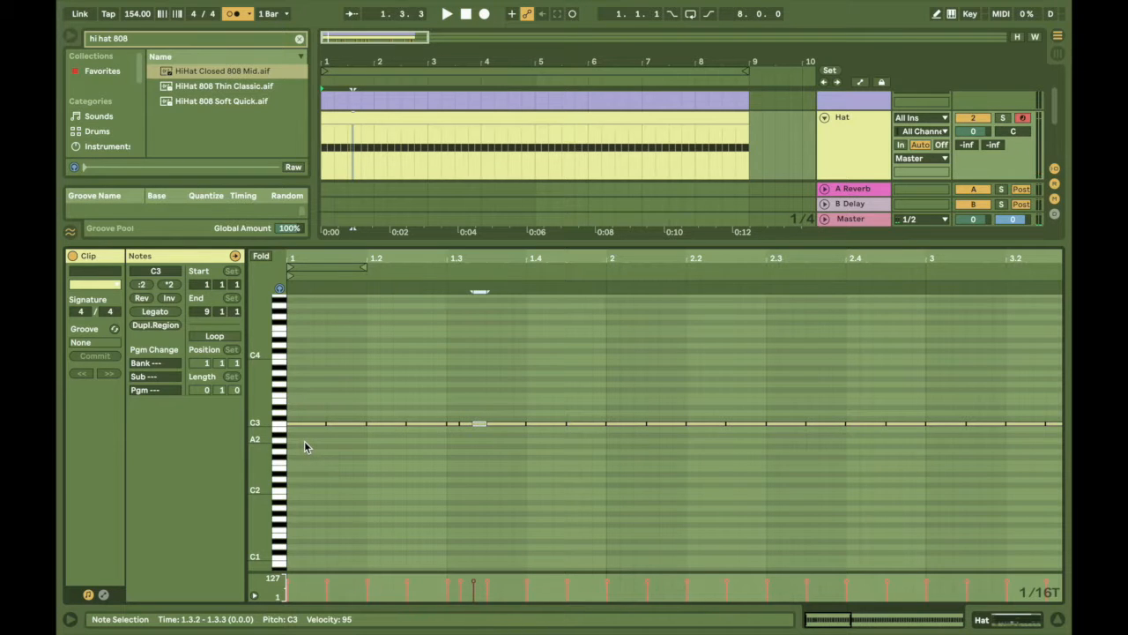
{"action": "key", "text": "space"}
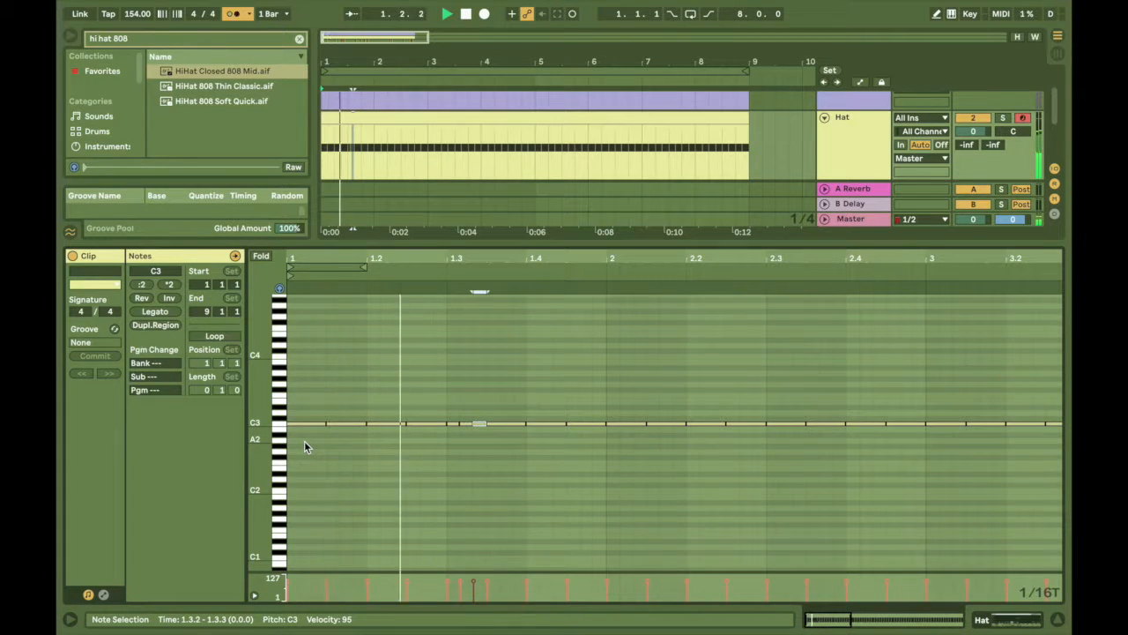
{"action": "key", "text": "space"}
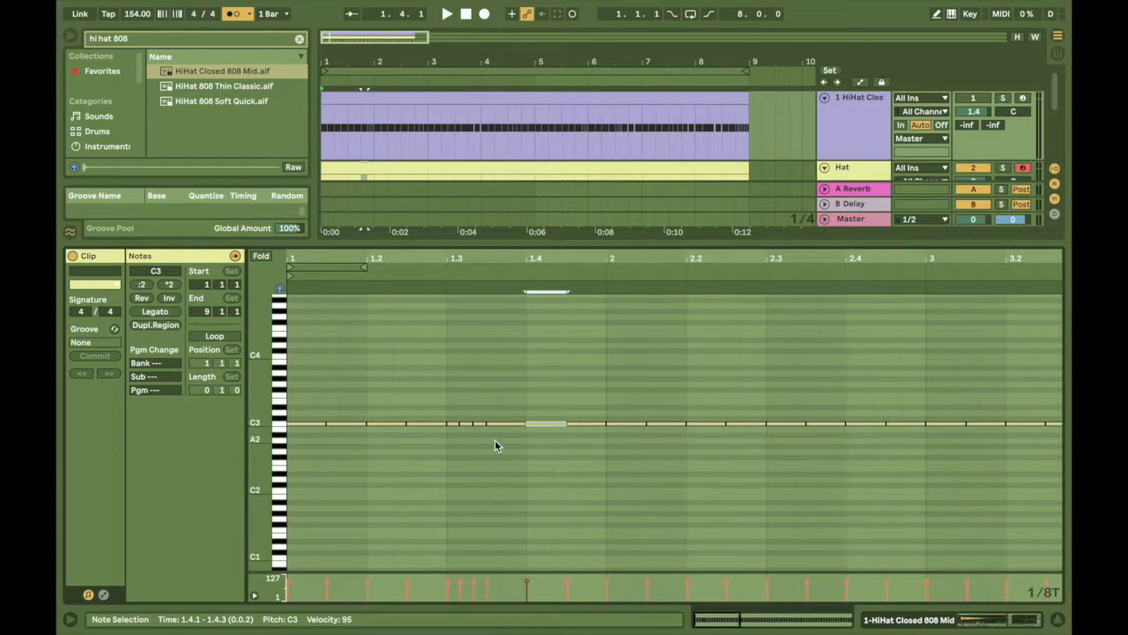
Try the 1/16 triplet grid in the note editor and return to the 1/8 triplet grid
{"action": "right_click", "coordinate": [496, 445]}
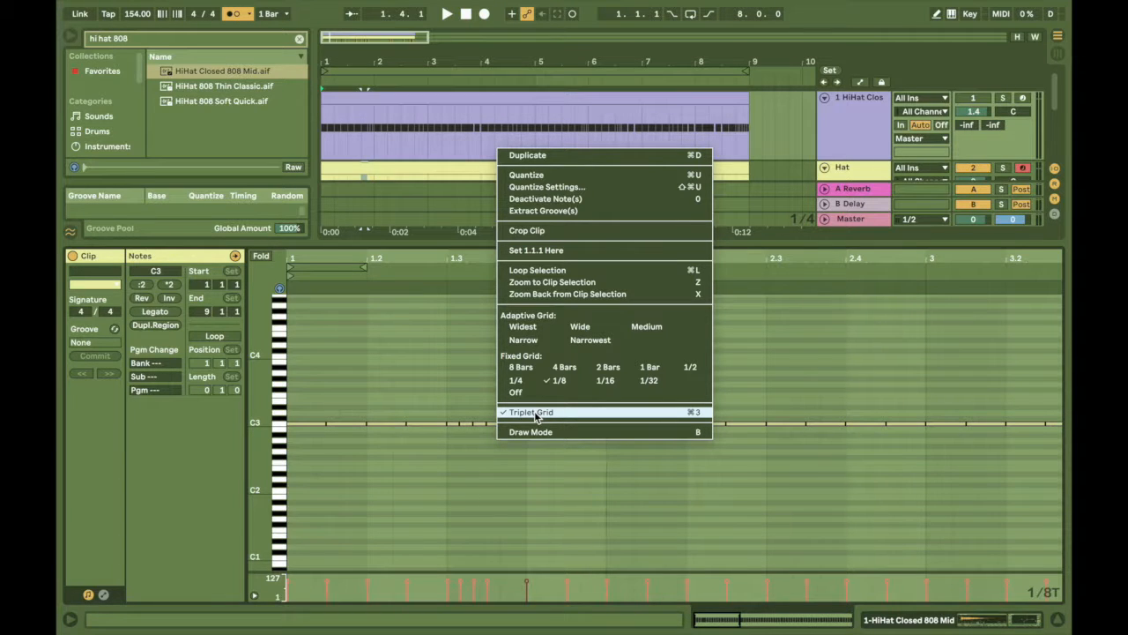
{"action": "left_click", "coordinate": [601, 380]}
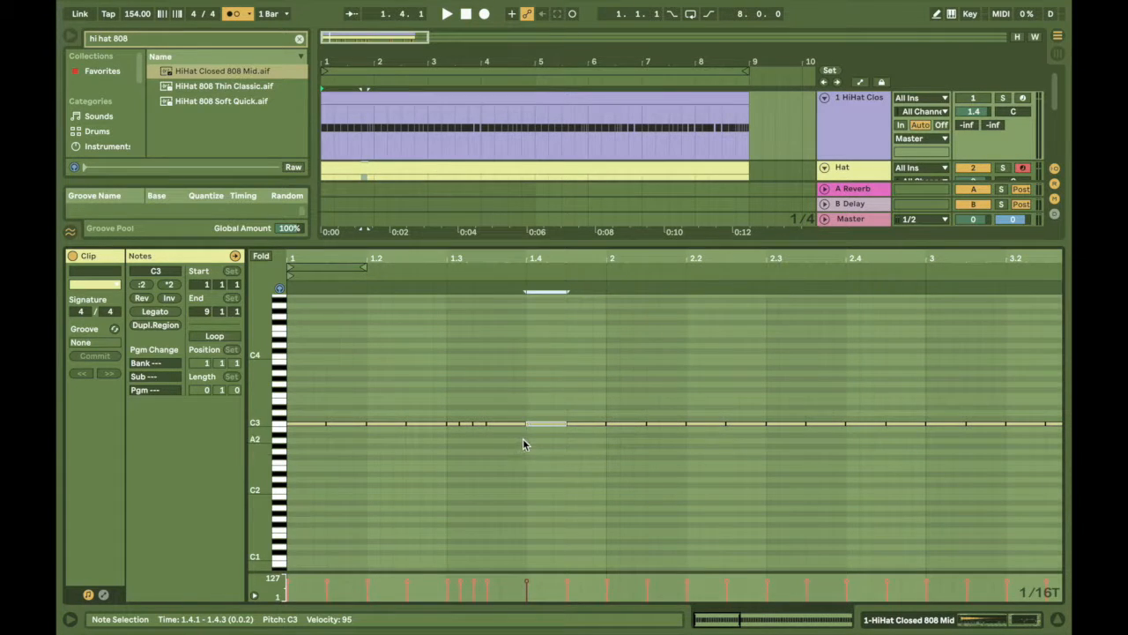
{"action": "right_click", "coordinate": [523, 443]}
{"action": "left_click", "coordinate": [585, 374]}
Replace the two C3 eighth notes at beat 1.4 with three 1/8 triplet notes and play the pattern back
{"action": "left_click", "coordinate": [553, 457]}
{"action": "left_click_drag", "start_coordinate": [552, 452], "coordinate": [505, 404]}
{"action": "key", "text": "Right"}
{"action": "key", "text": "Delete"}
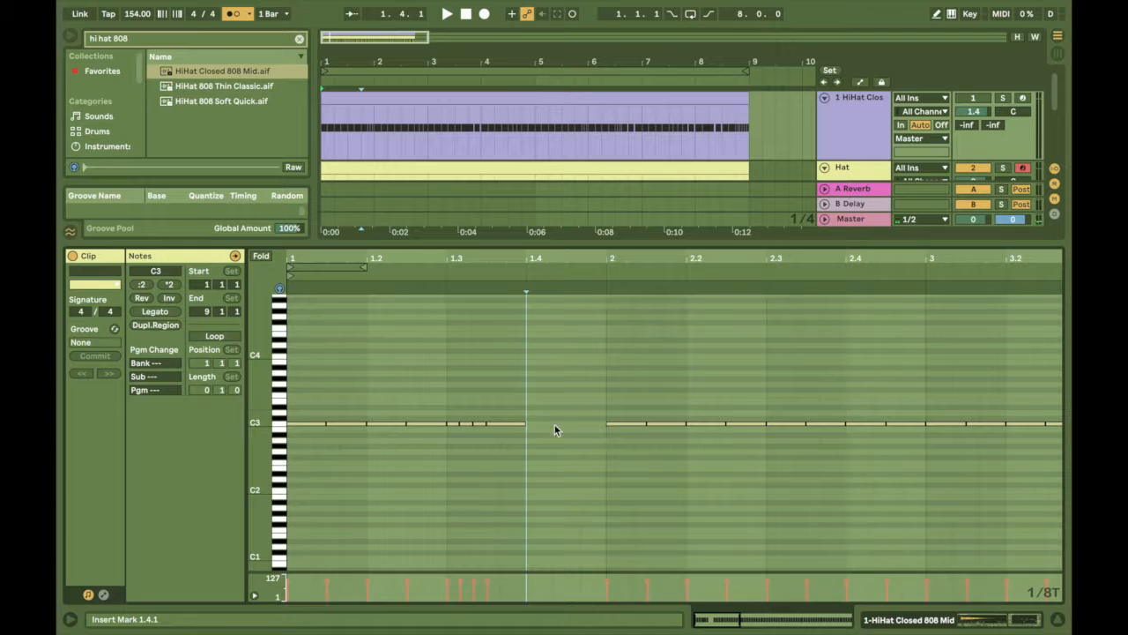
{"action": "double_click", "coordinate": [549, 424]}
{"action": "double_click", "coordinate": [569, 428]}
{"action": "double_click", "coordinate": [597, 428]}
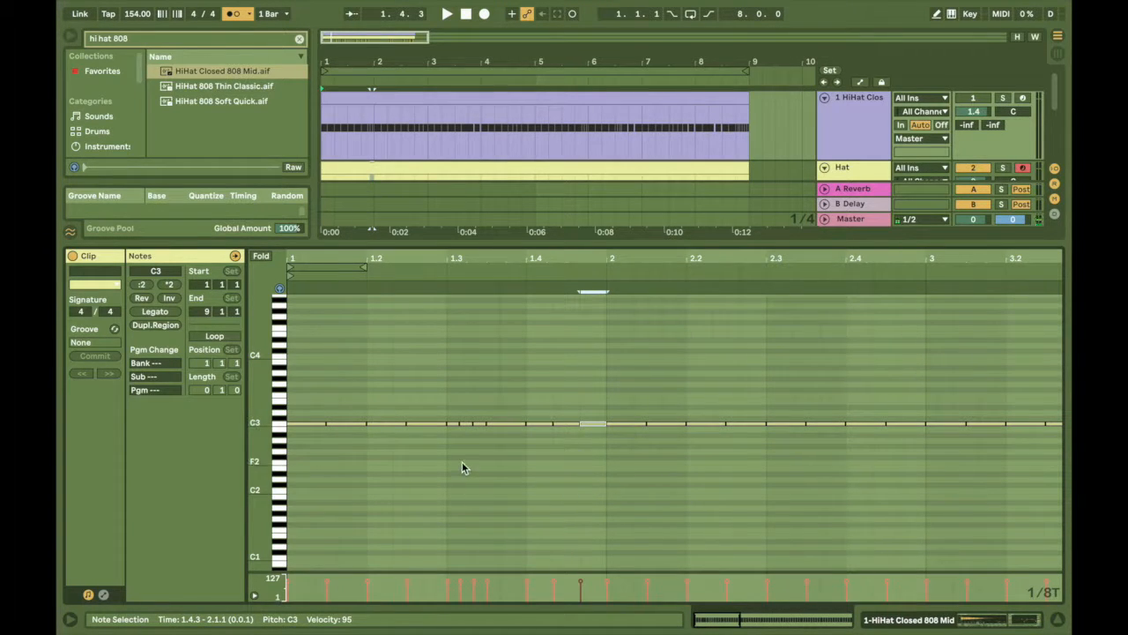
{"action": "left_click", "coordinate": [311, 455]}
{"action": "key", "text": "space"}
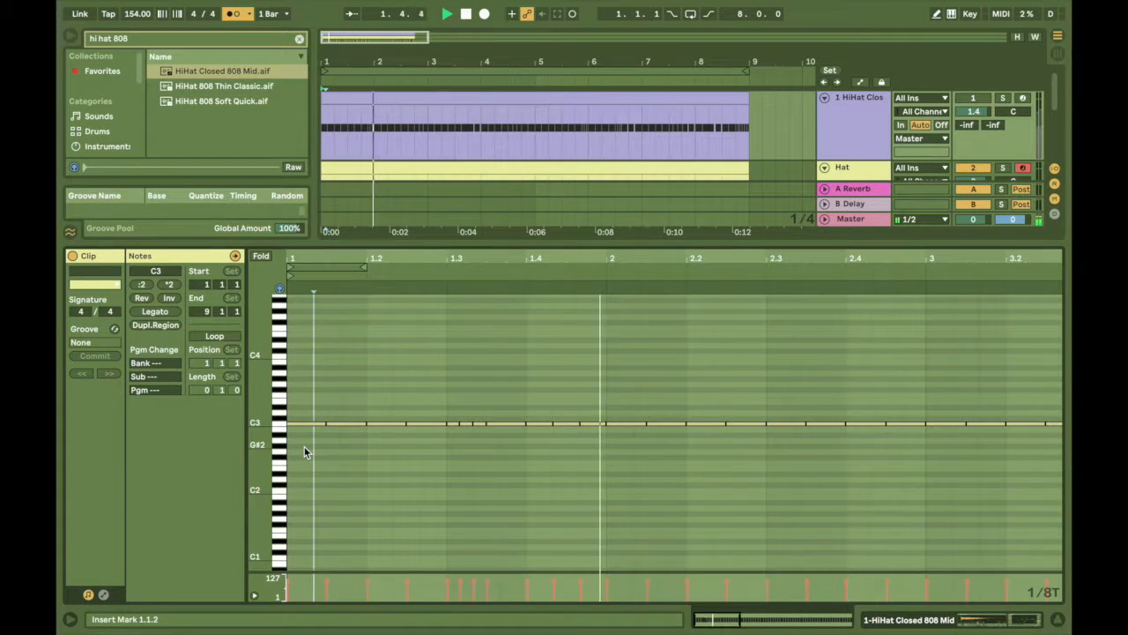
Set the note editor's fixed grid to 1/32 with the triplet grid turned off
{"action": "key", "text": "space"}
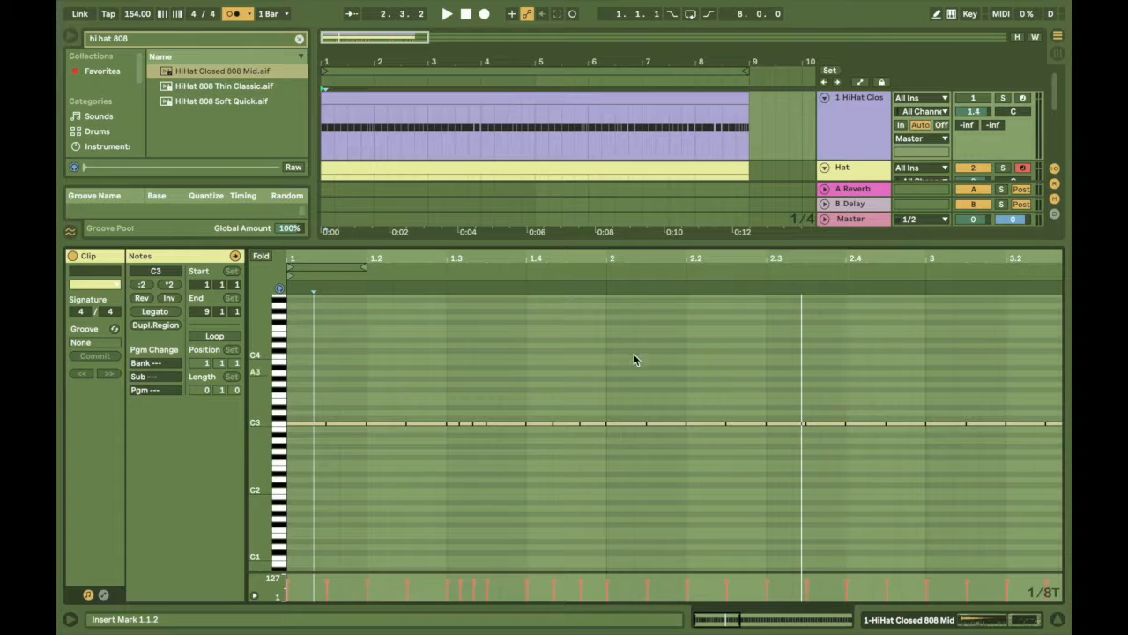
{"action": "left_click_drag", "start_coordinate": [666, 260], "coordinate": [653, 296]}
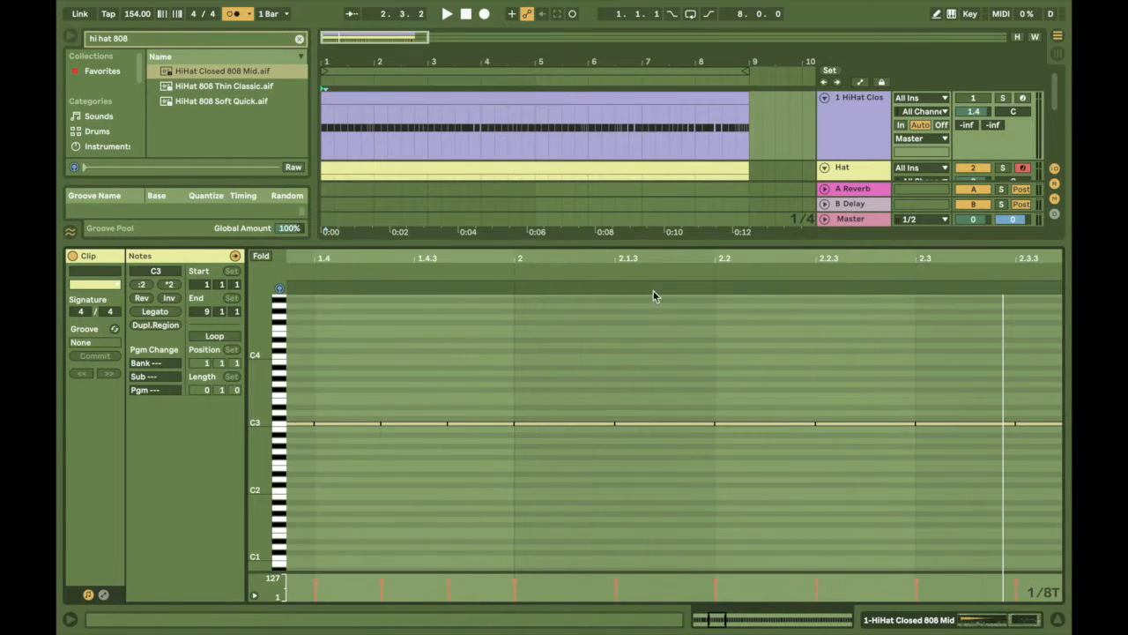
{"action": "right_click", "coordinate": [591, 440]}
{"action": "left_click", "coordinate": [741, 376]}
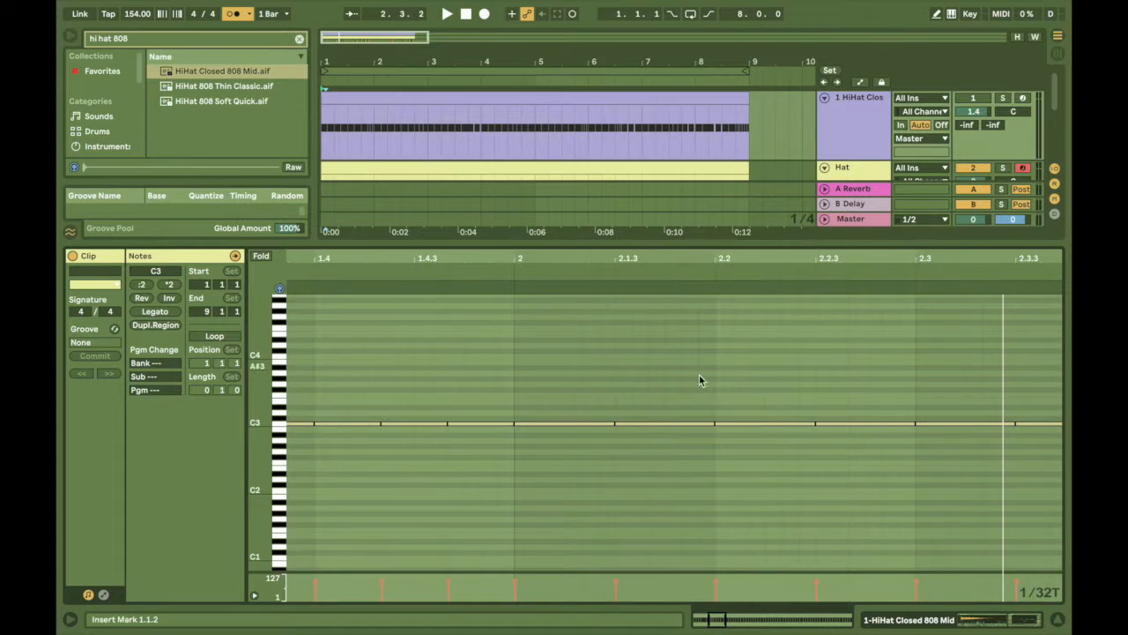
{"action": "right_click", "coordinate": [614, 454]}
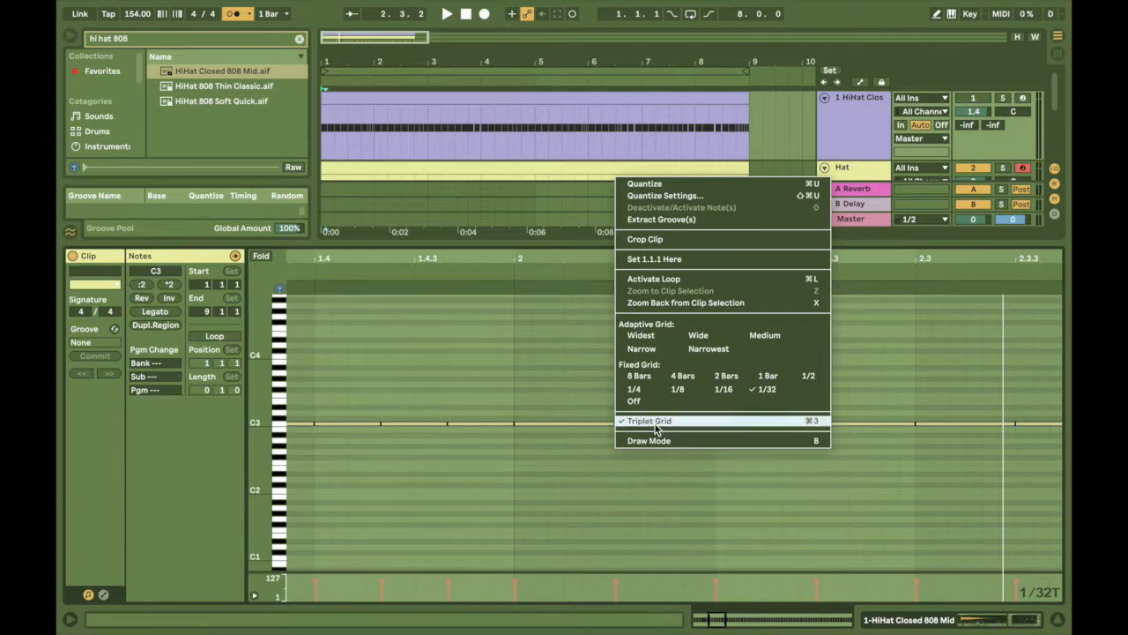
{"action": "left_click", "coordinate": [617, 421]}
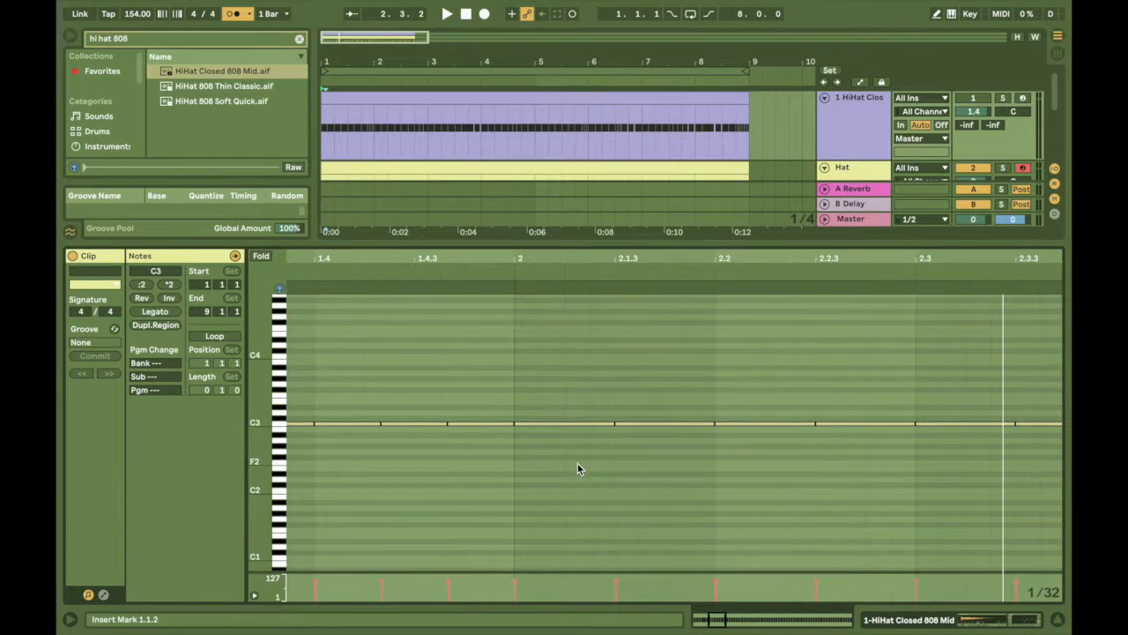
Shorten the C3 eighth note at the start of bar 2 to a 1/64 note
{"action": "left_click_drag", "start_coordinate": [611, 424], "coordinate": [540, 423]}
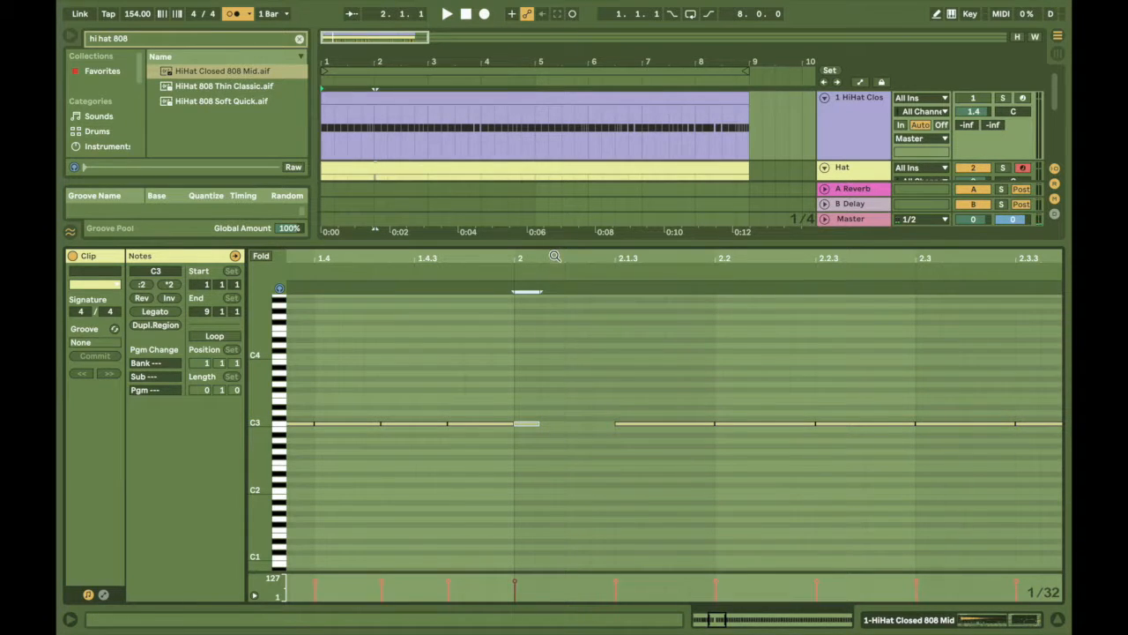
{"action": "left_click_drag", "start_coordinate": [546, 258], "coordinate": [547, 268]}
{"action": "left_click_drag", "start_coordinate": [536, 424], "coordinate": [496, 430]}
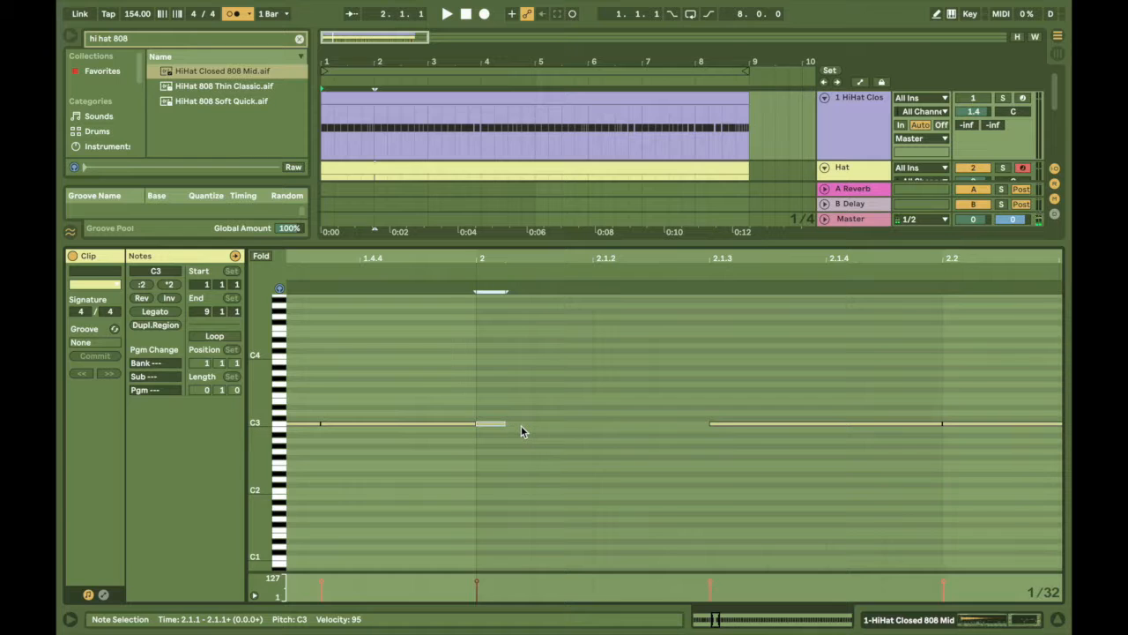
Add four consecutive 1/64 notes on C3 directly after the shortened note at bar 2 and play the roll back
{"action": "left_click", "coordinate": [521, 428]}
{"action": "double_click", "coordinate": [537, 425]}
{"action": "left_click_drag", "start_coordinate": [545, 424], "coordinate": [520, 432]}
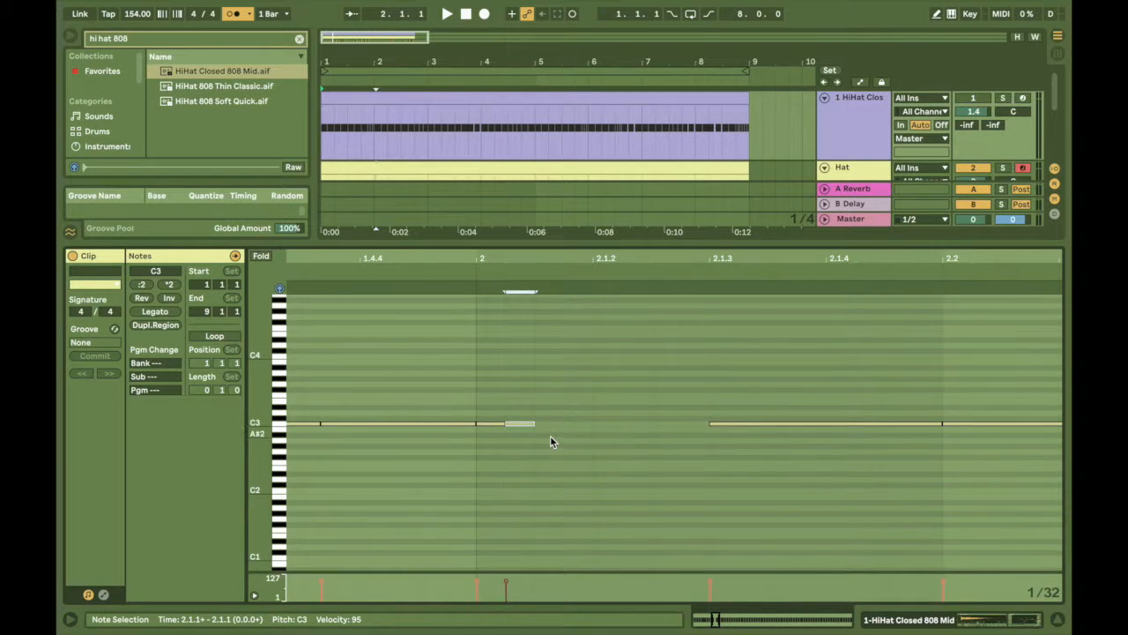
{"action": "left_click", "coordinate": [543, 428]}
{"action": "double_click", "coordinate": [546, 425]}
{"action": "scroll", "coordinate": [703, 431], "scroll_direction": "down", "scroll_amount": 5}
{"action": "scroll", "coordinate": [685, 257], "scroll_direction": "up", "scroll_amount": 5}
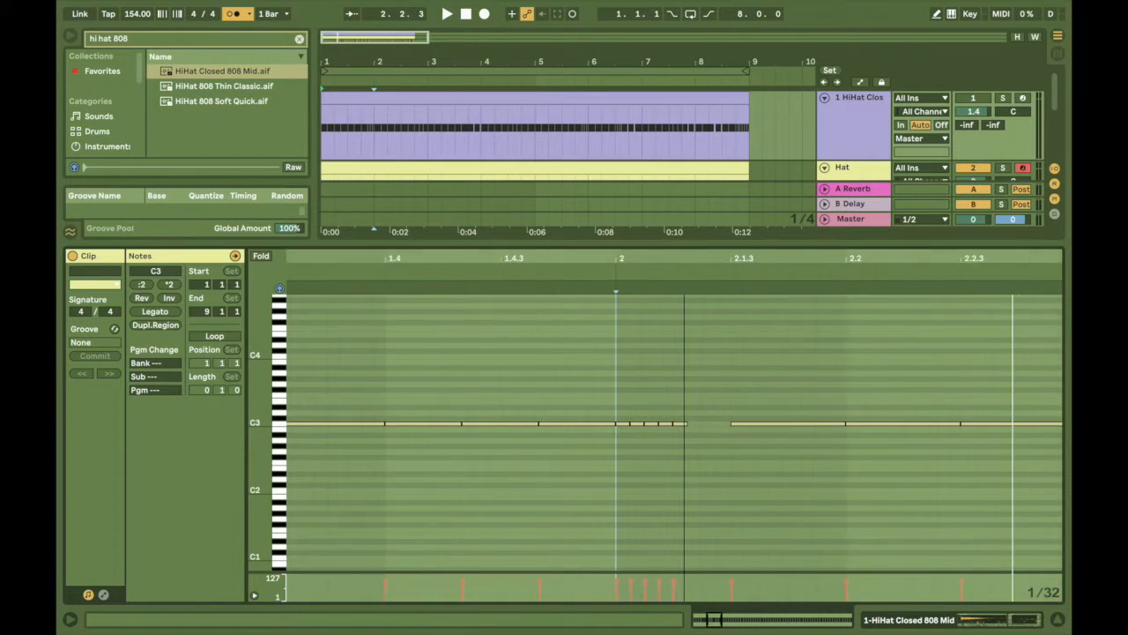
{"action": "left_click", "coordinate": [533, 454]}
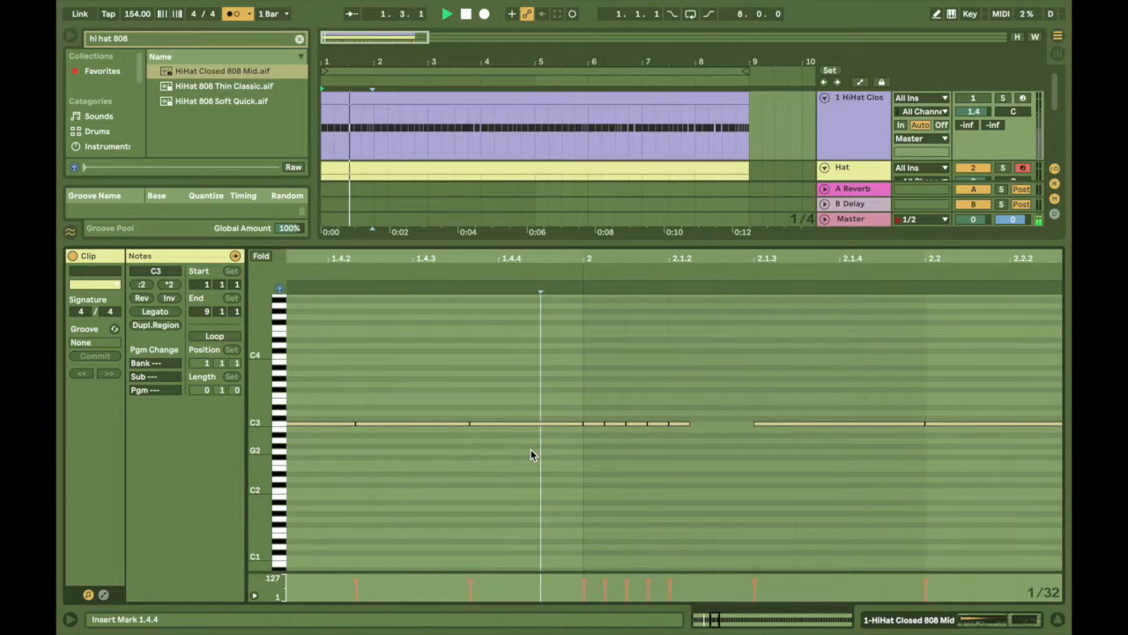
{"action": "key", "text": "space"}
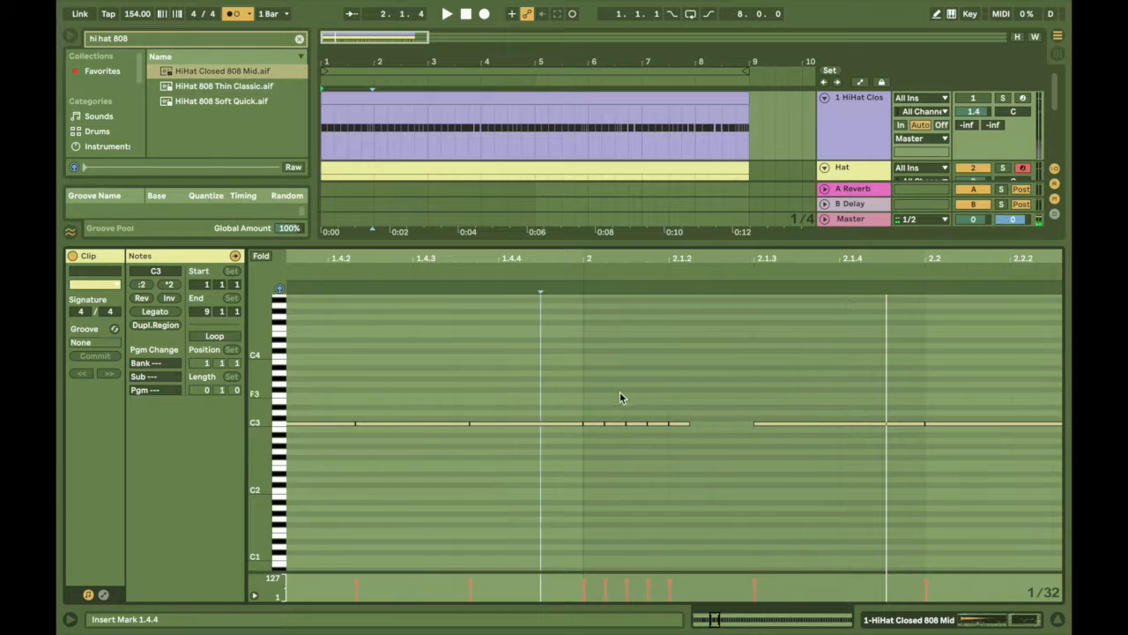
Copy the five-note roll from bar 2 to beat 2.2 in place of the C3 eighth note there, and play the pattern back
{"action": "left_click_drag", "start_coordinate": [680, 466], "coordinate": [595, 381]}
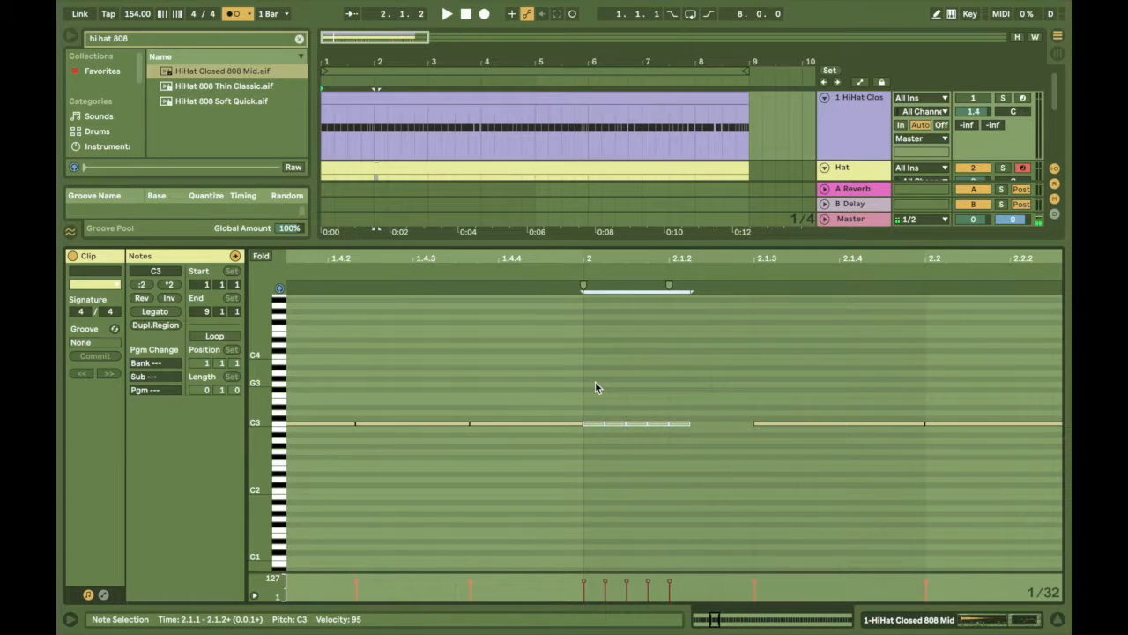
{"action": "scroll", "coordinate": [758, 458], "scroll_direction": "right", "scroll_amount": 2}
{"action": "scroll", "coordinate": [758, 458], "scroll_direction": "down", "scroll_amount": 1}
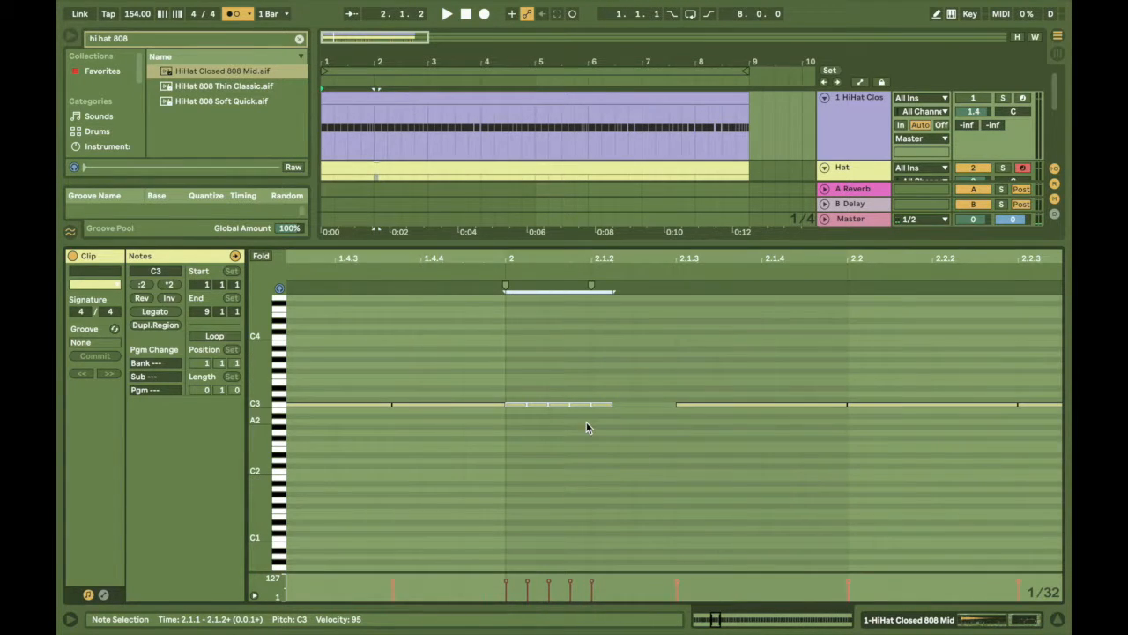
{"action": "left_click", "coordinate": [872, 406]}
{"action": "key", "text": "Delete"}
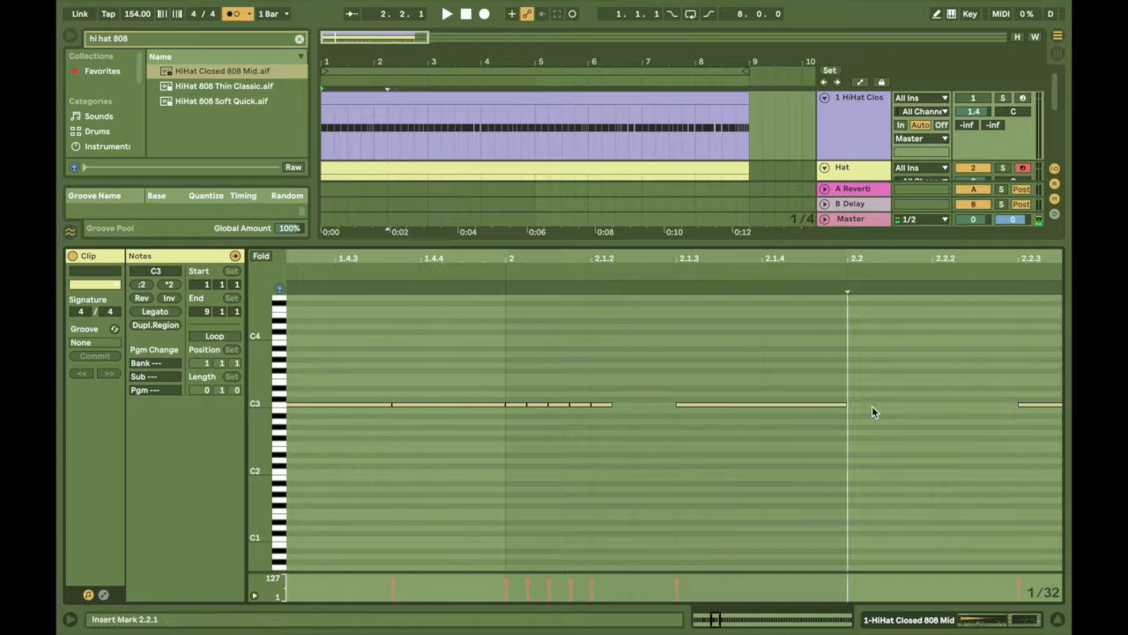
{"action": "key", "text": "ctrl+v"}
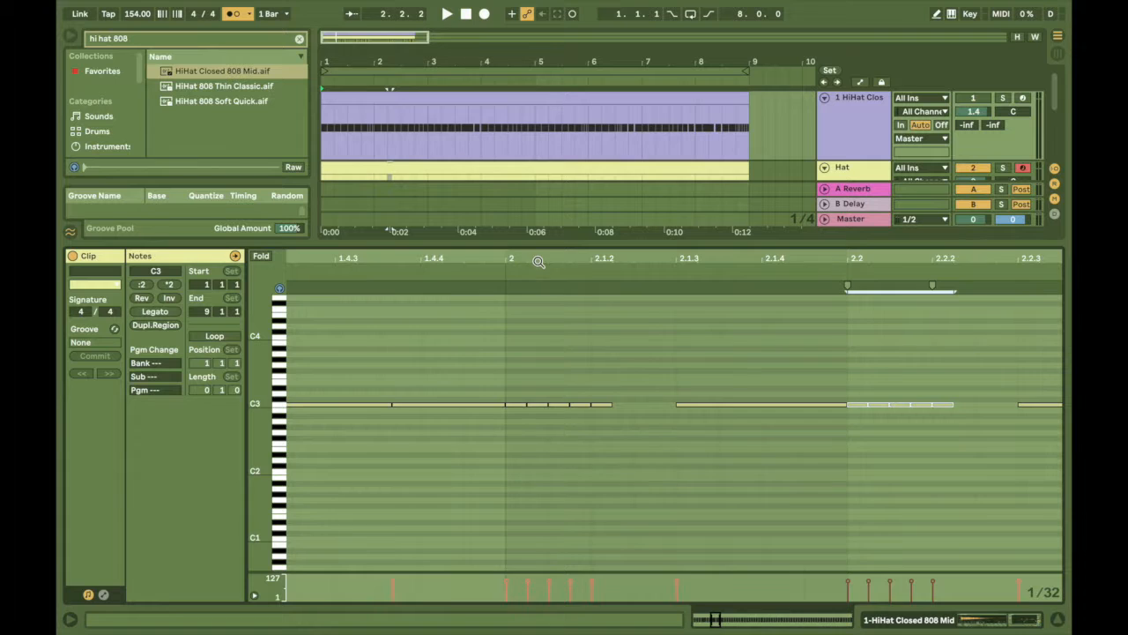
{"action": "left_click_drag", "start_coordinate": [536, 259], "coordinate": [385, 257]}
{"action": "left_click", "coordinate": [300, 441]}
{"action": "key", "text": "space"}
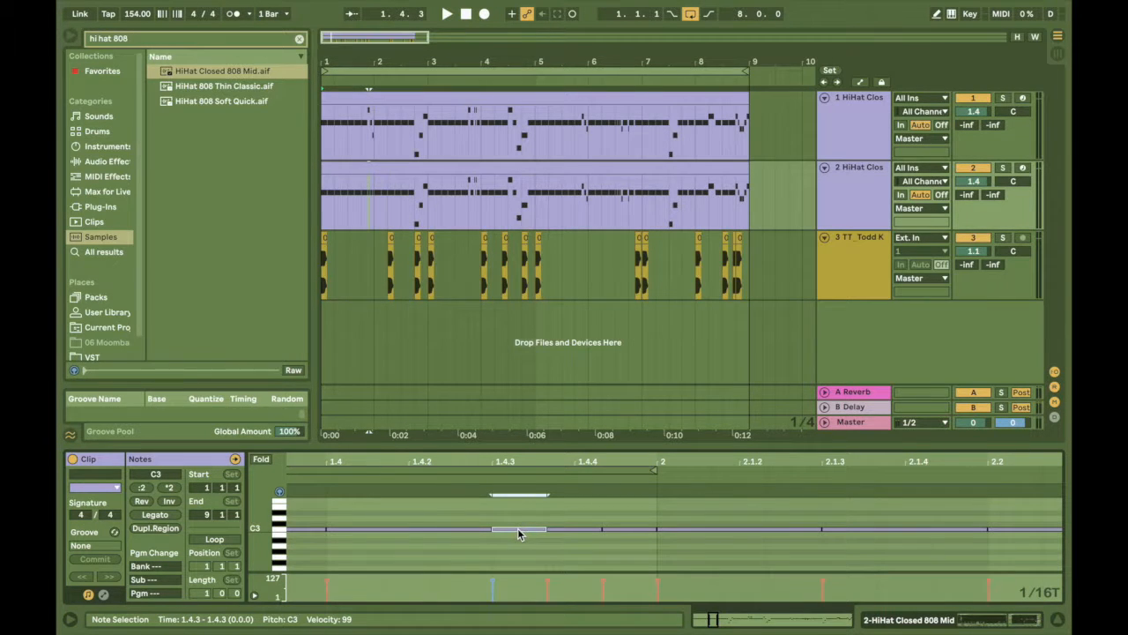
In the second HiHat track's clip, raise the first triplet note at 1.4.3 to E3 and lower the last one before bar 2 to G#2
{"action": "left_click", "coordinate": [519, 531]}
{"action": "left_click_drag", "start_coordinate": [519, 534], "coordinate": [517, 516]}
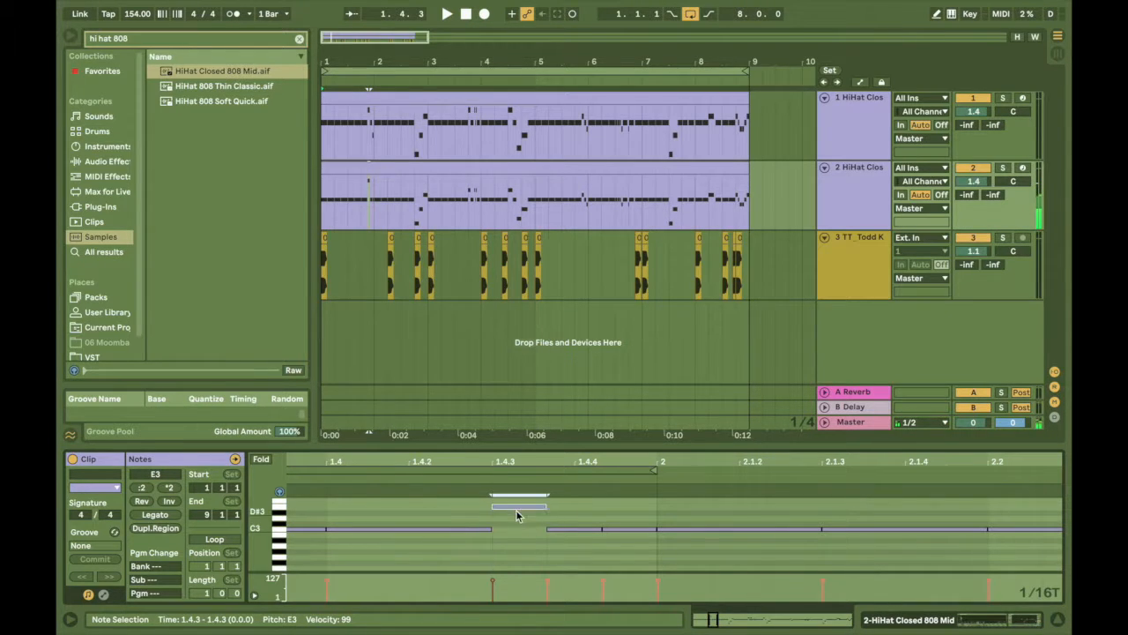
{"action": "left_click_drag", "start_coordinate": [642, 529], "coordinate": [641, 555]}
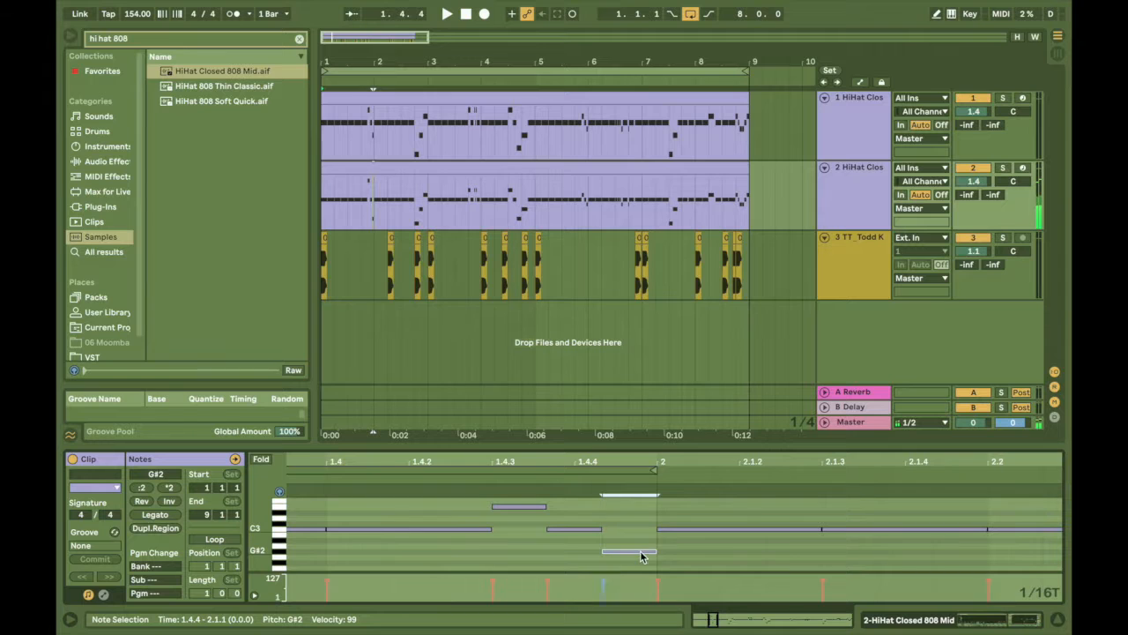
{"action": "left_click", "coordinate": [326, 557]}
{"action": "left_click", "coordinate": [324, 481]}
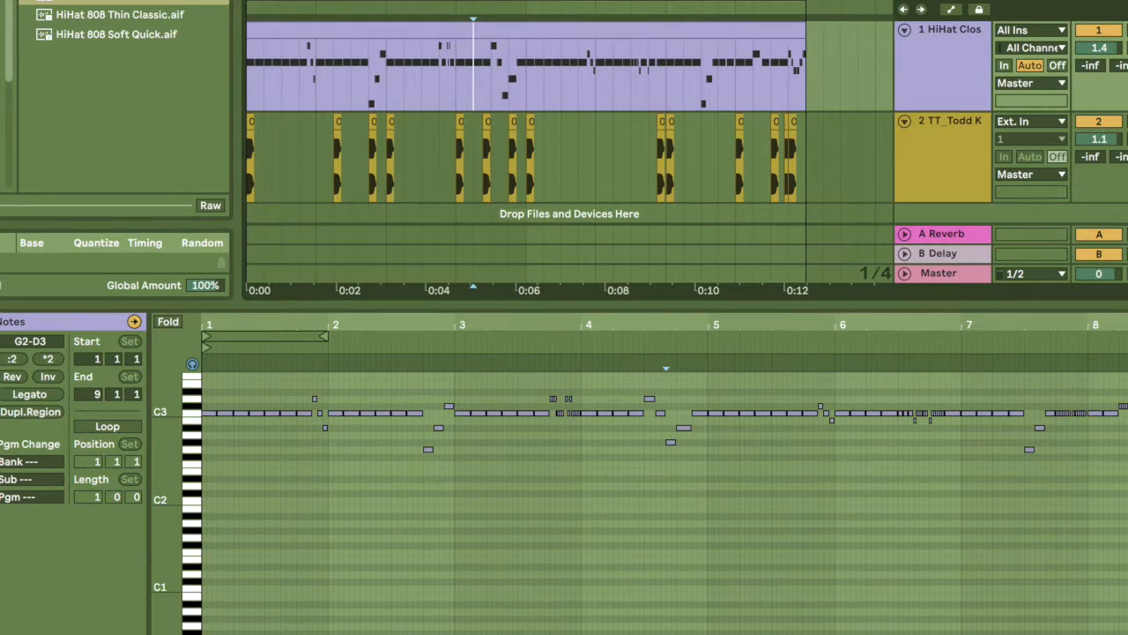
Play back the eight-bar hi-hat pattern together with the kick track
{"action": "key", "text": "space"}
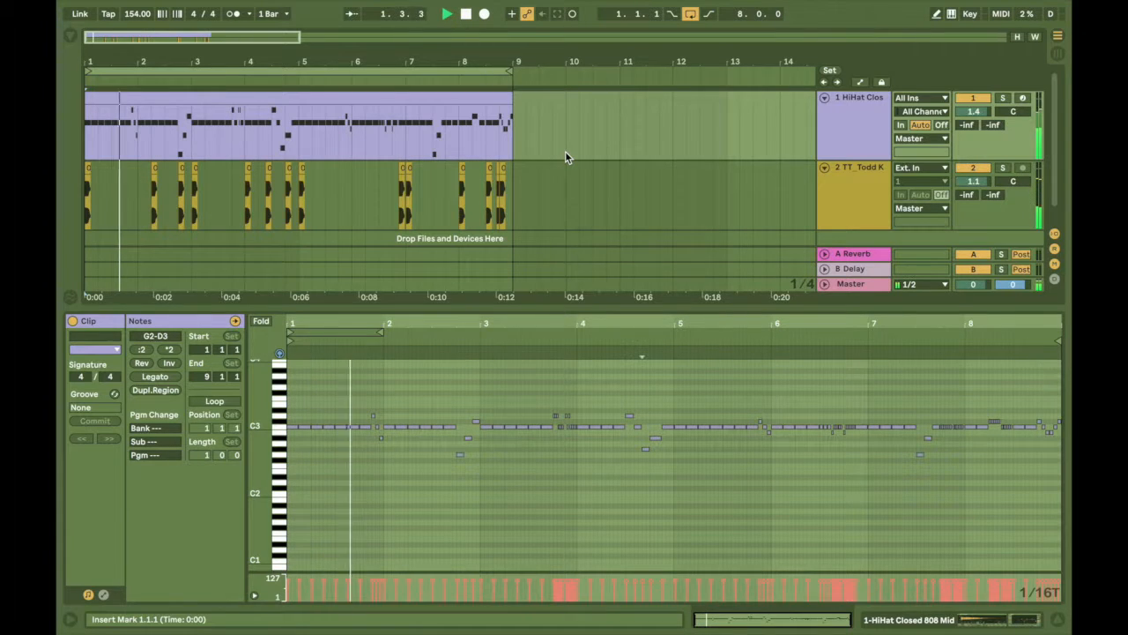